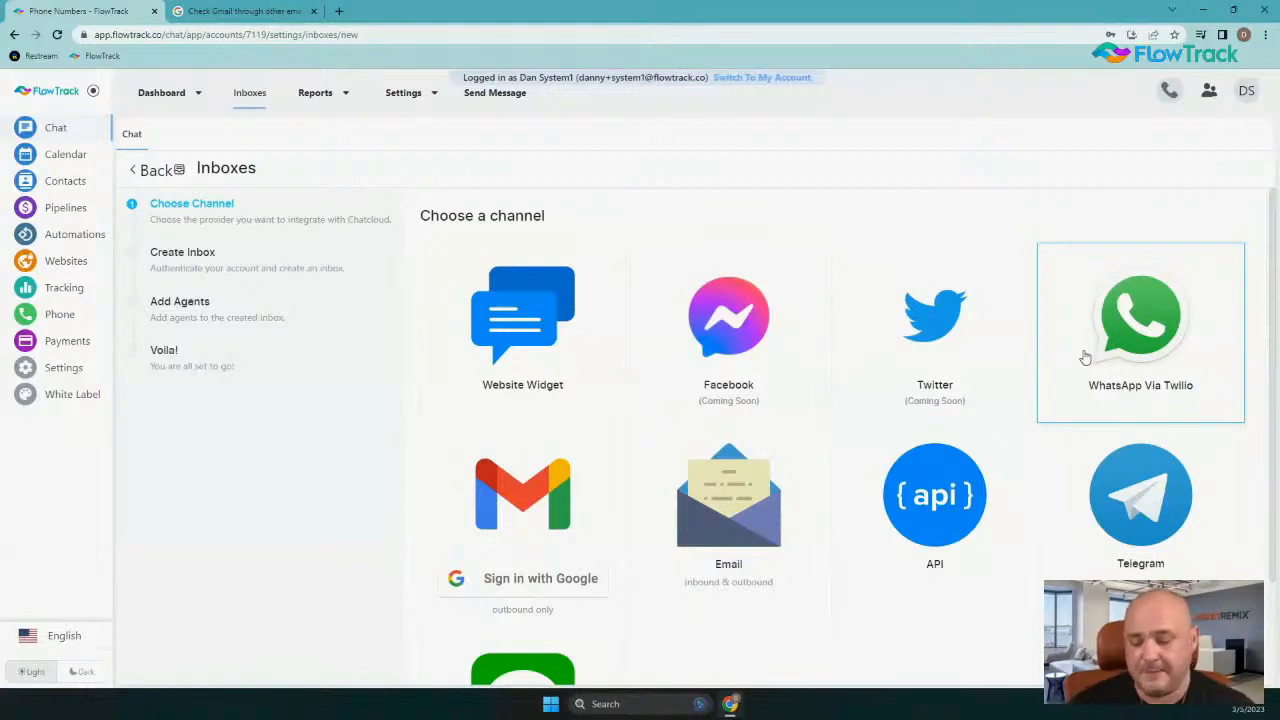
Step: Choose the Website Widget channel for the new inbox and enter FlowTrack.com as the website name
scroll(908, 455, down, 2)
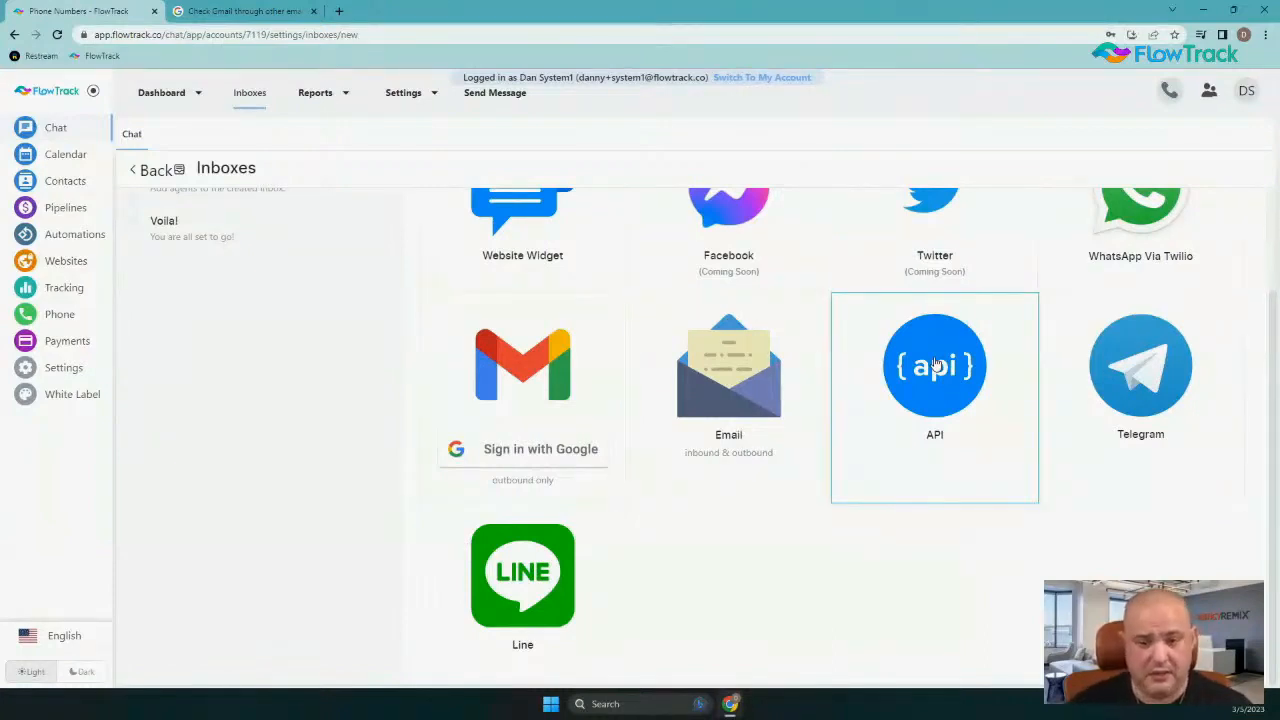
scroll(935, 365, up, 2)
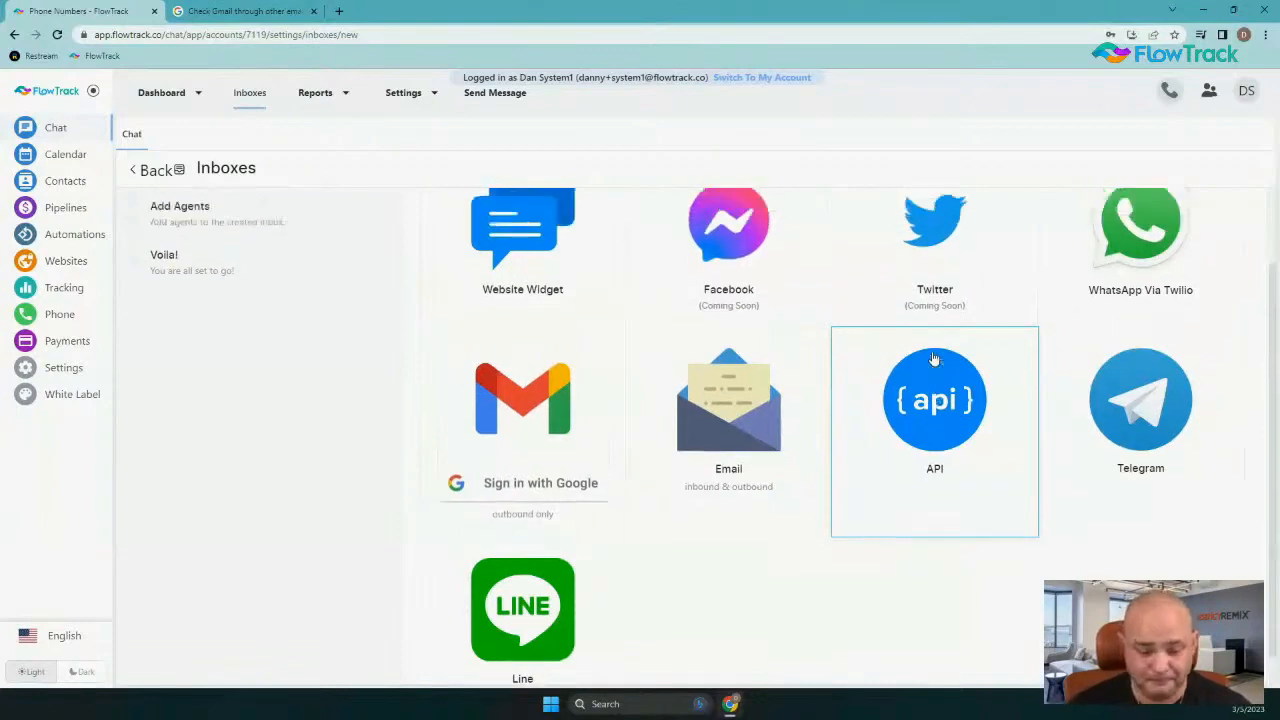
click(541, 333)
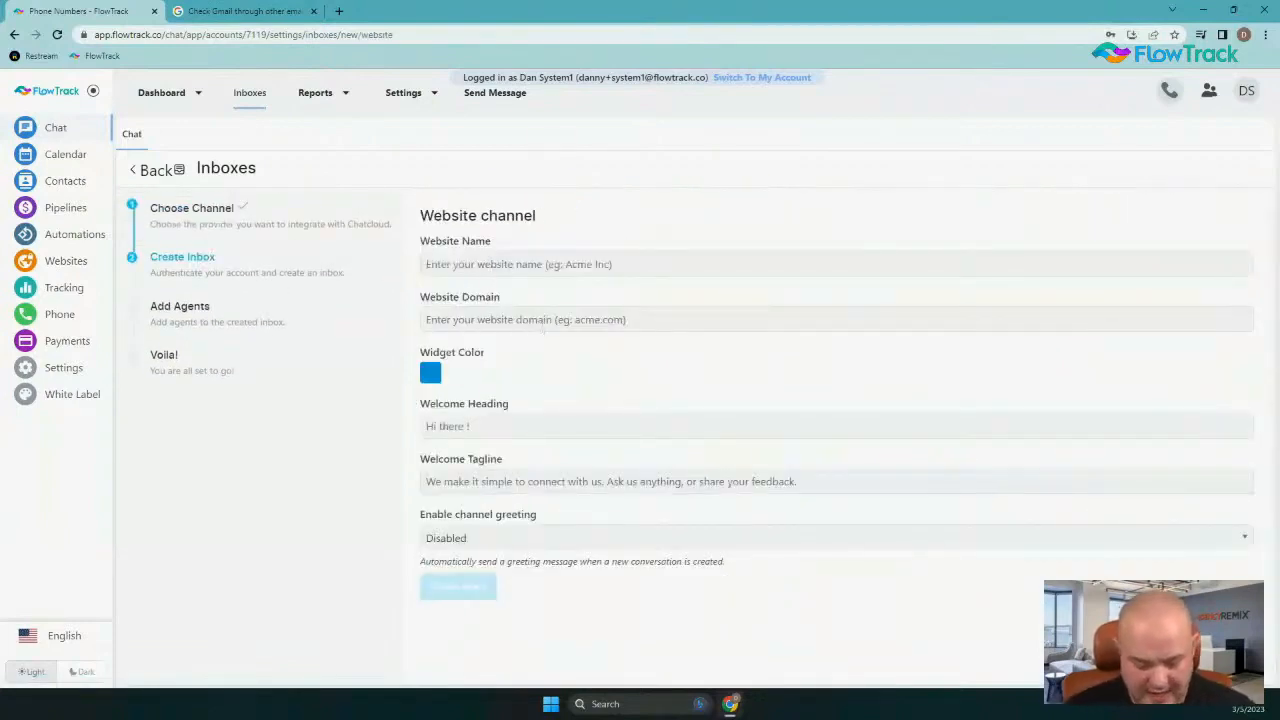
text(FlowTrak)
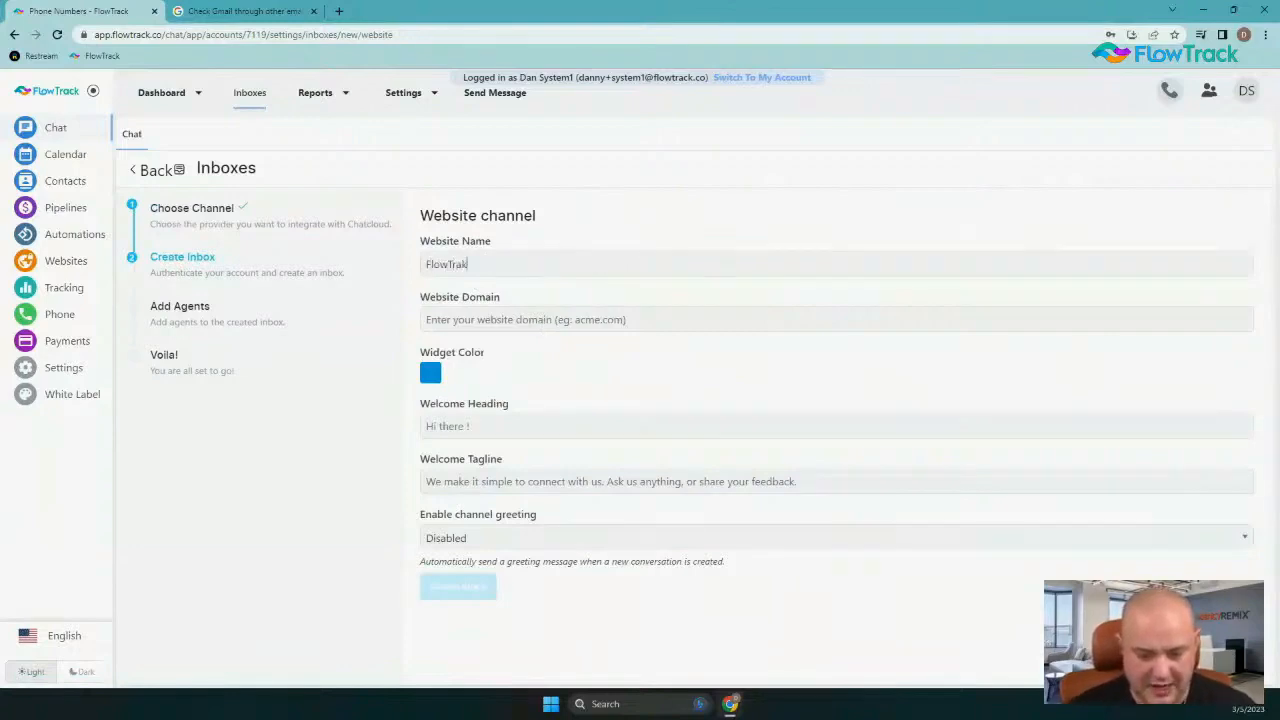
key(BackSpace)
text(ck.com)
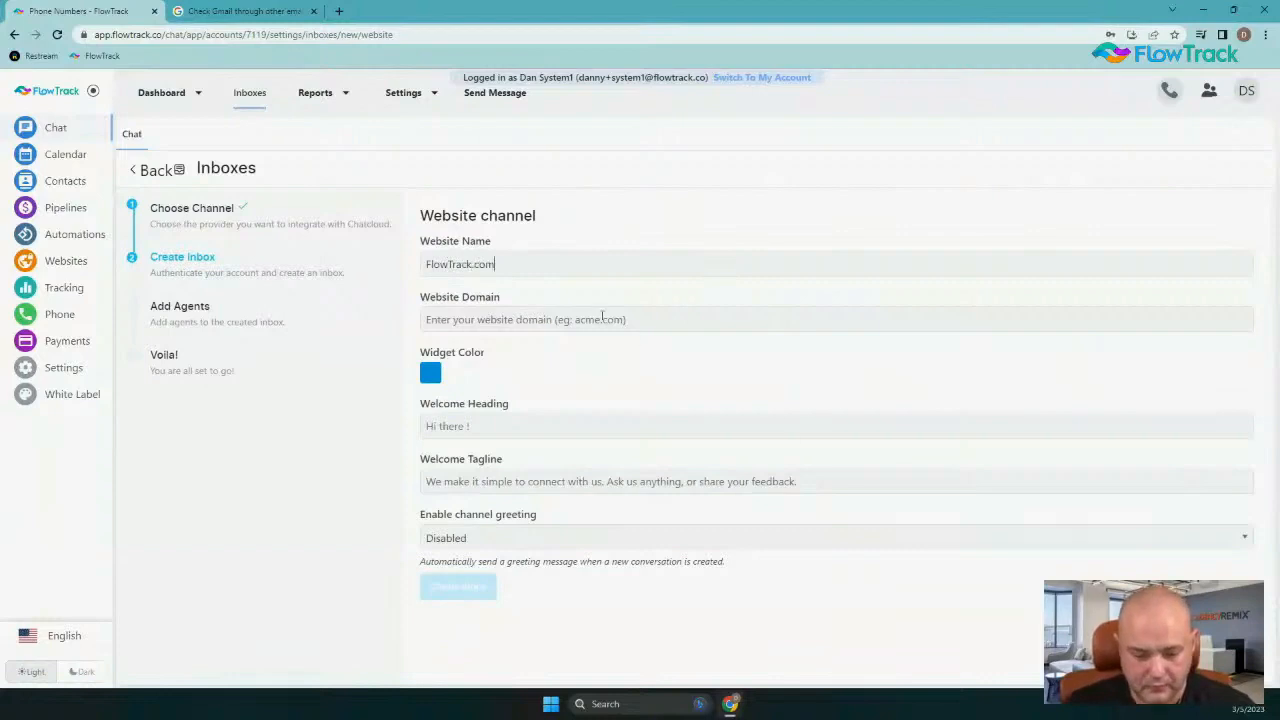
Step: Set the website domain to flowtrack.co and correct the website name to FlowTrack.co
click(572, 320)
text(Flow)
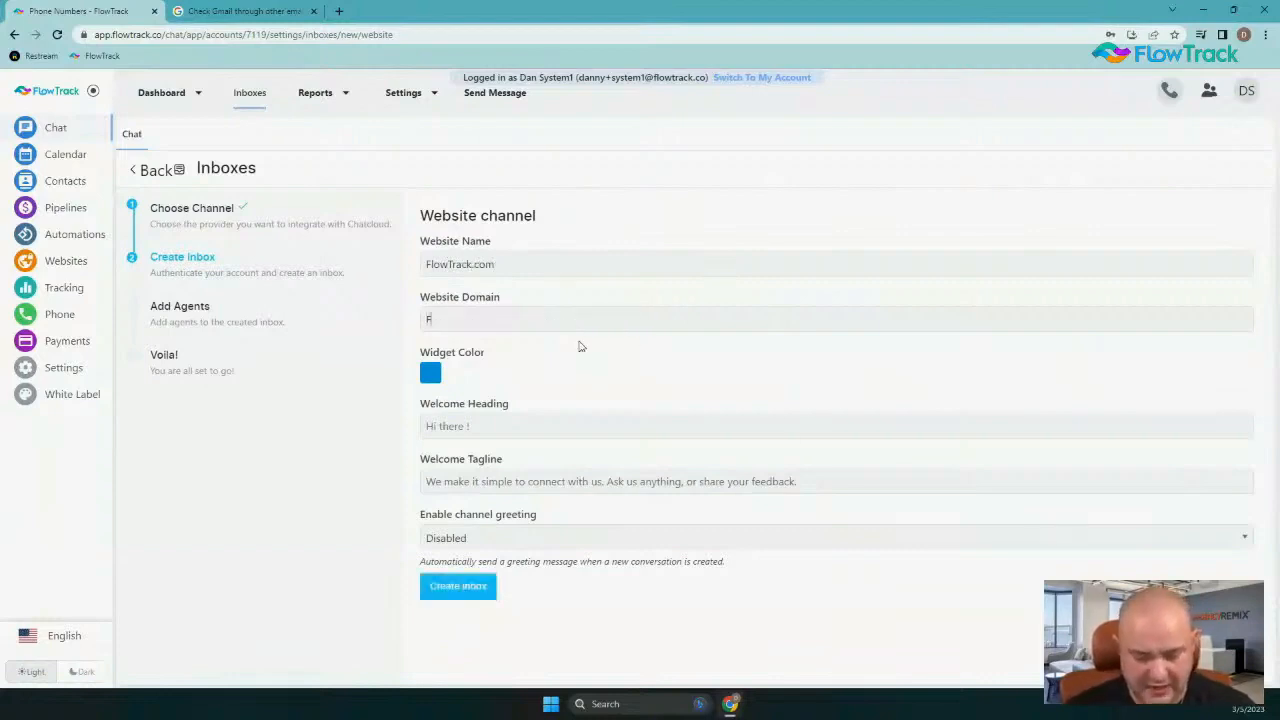
key(BackSpace)
key(BackSpace)
key(BackSpace)
key(BackSpace)
text(flowtrack.com)
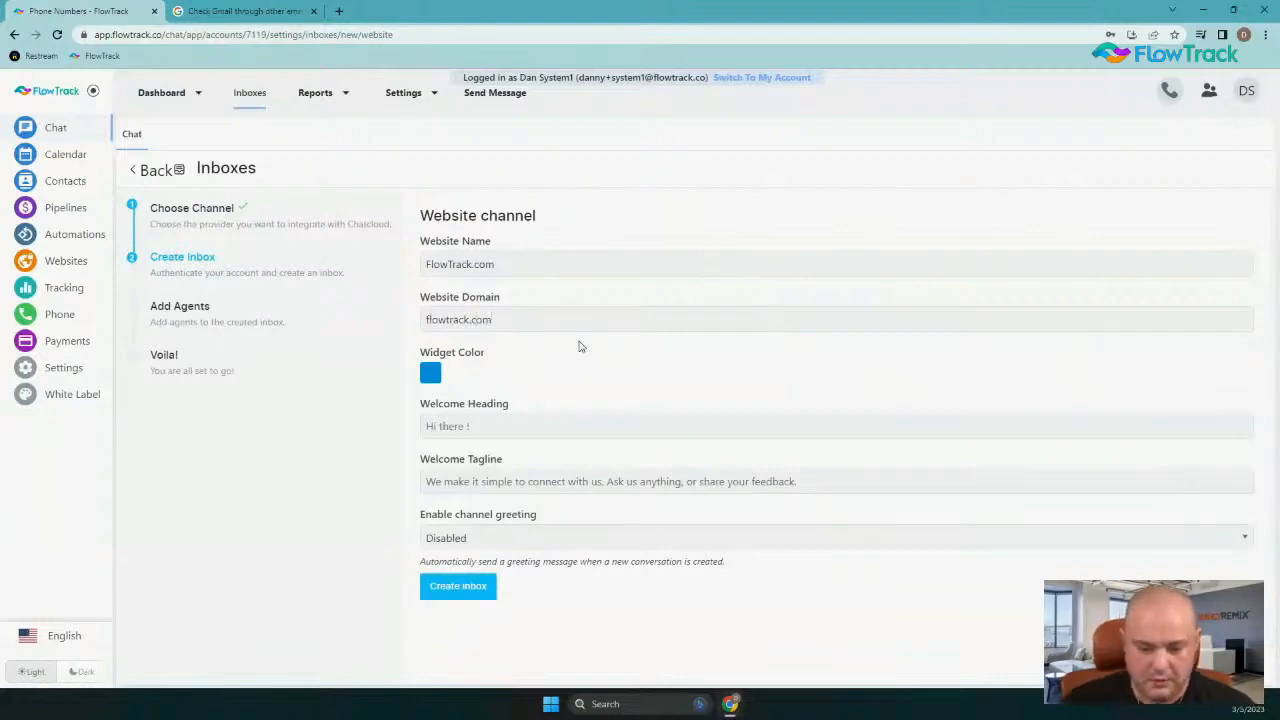
key(BackSpace)
click(590, 262)
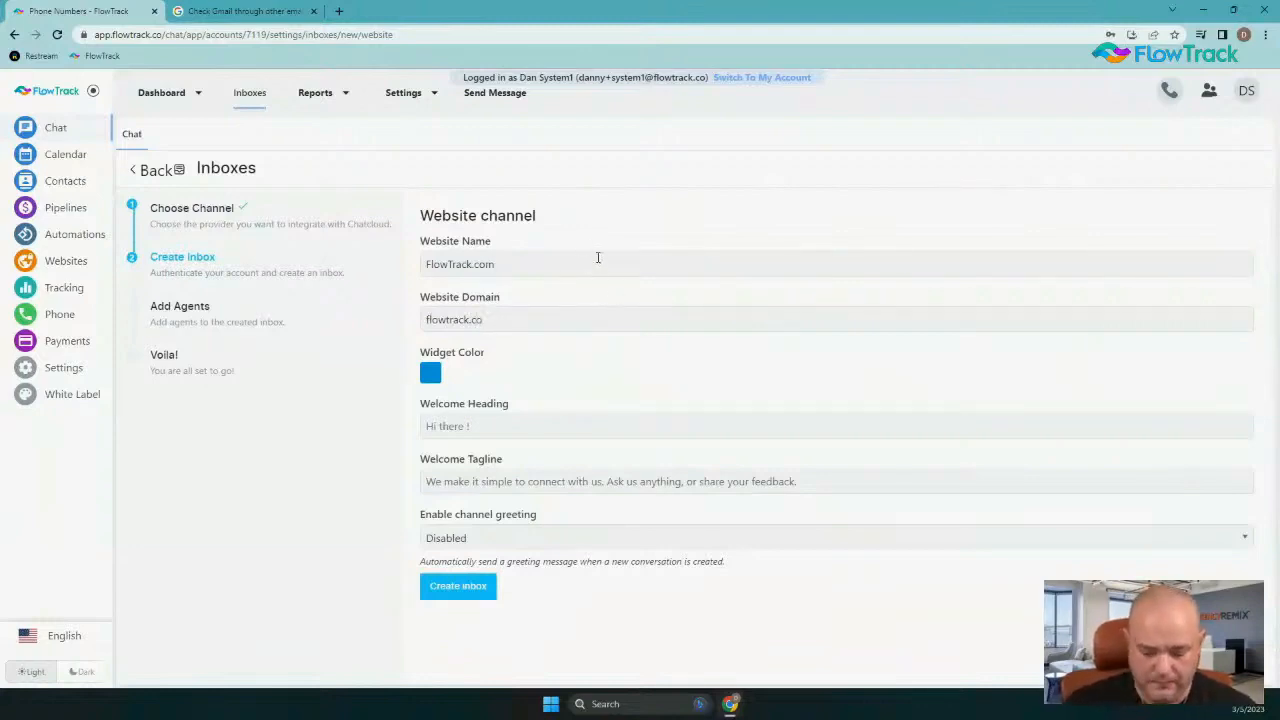
key(BackSpace)
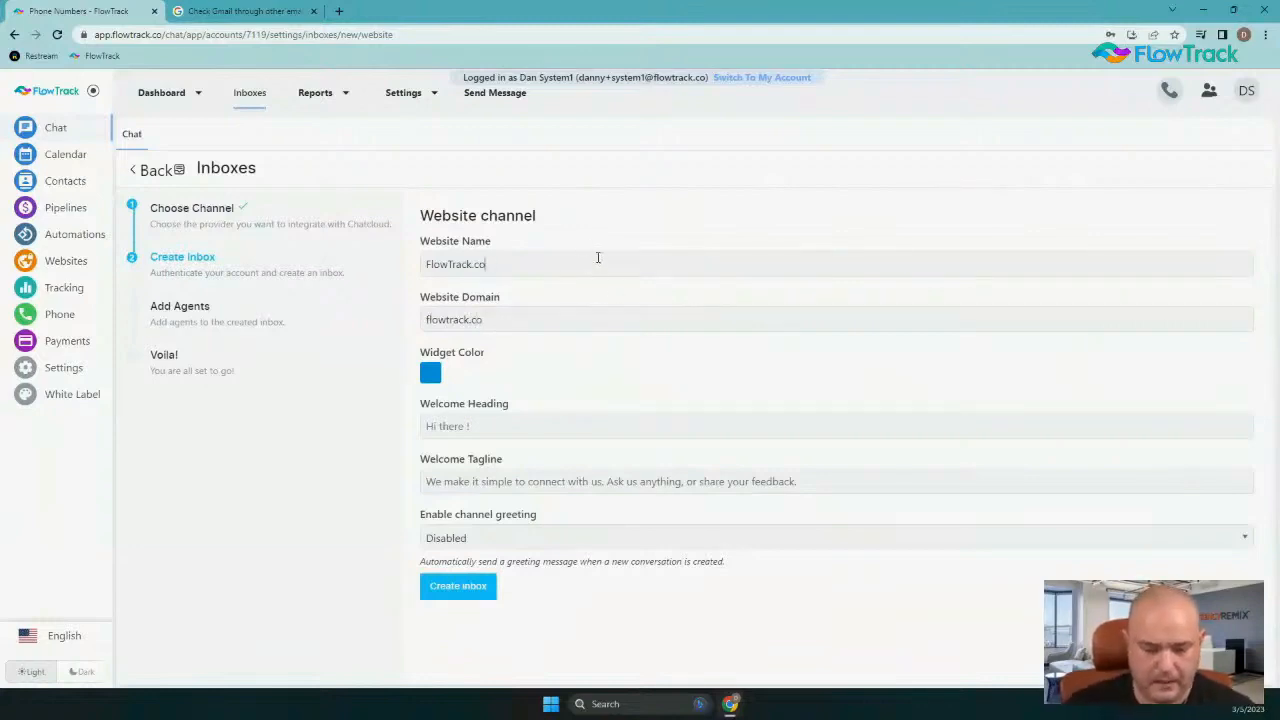
Step: Change the widget color to red
click(432, 377)
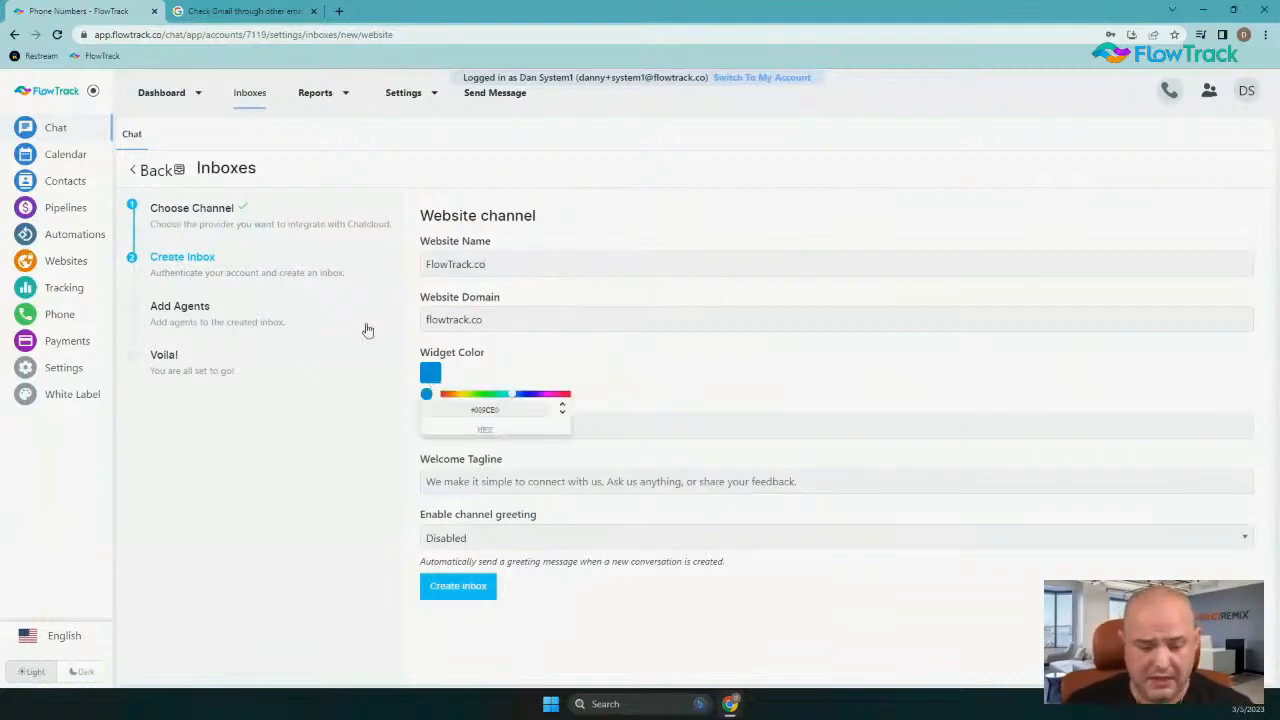
click(563, 395)
click(637, 455)
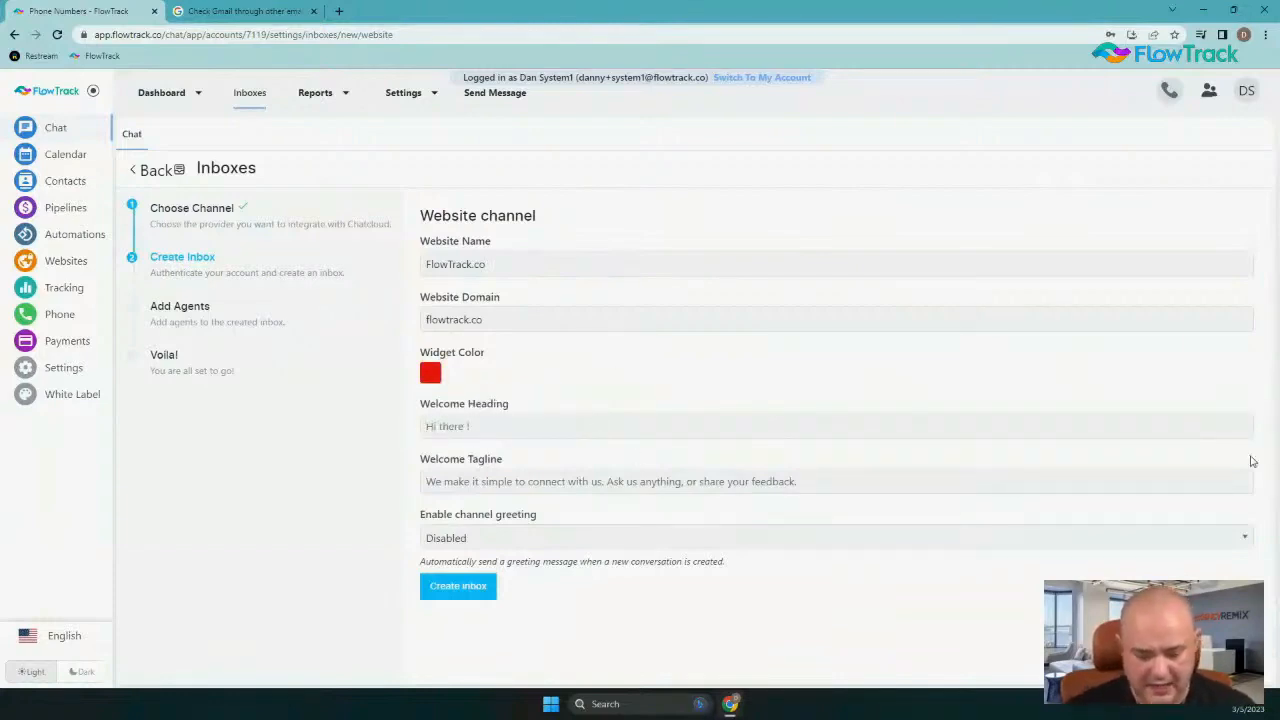
Step: Enter "Hi There" as the welcome heading of the website channel
text(Hi Thger)
key(BackSpace)
key(BackSpace)
key(BackSpace)
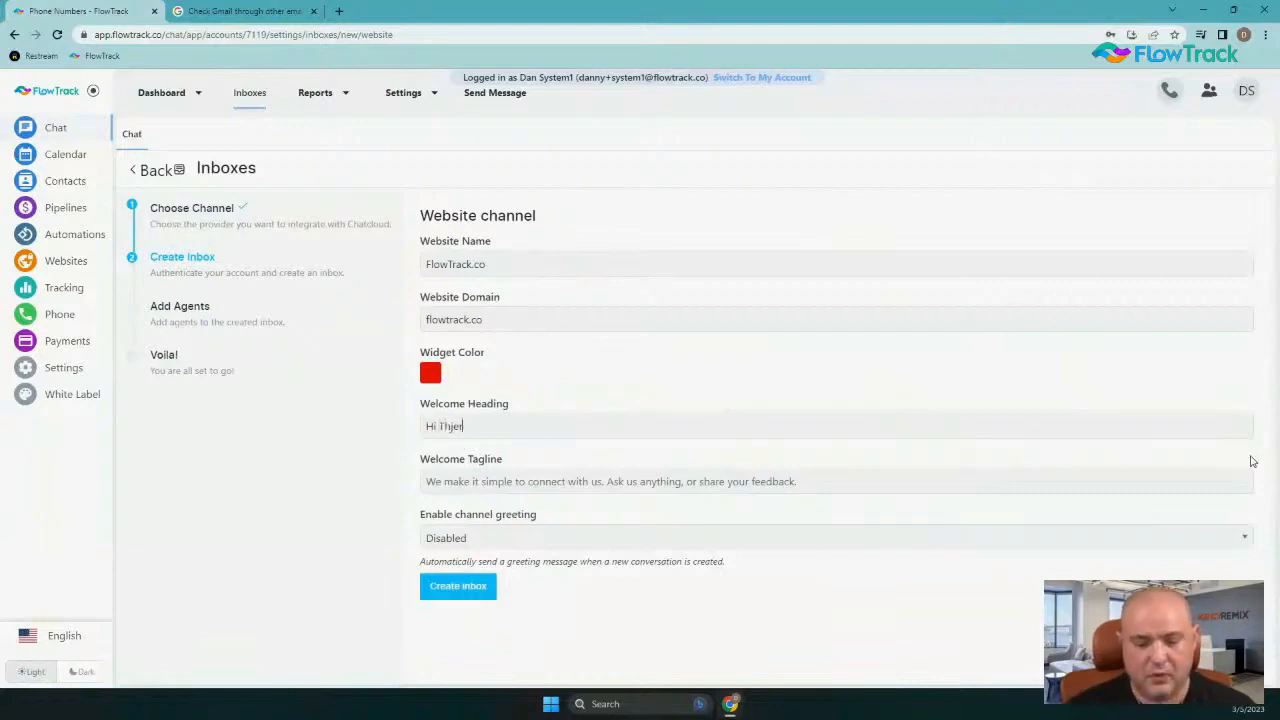
text(ere)
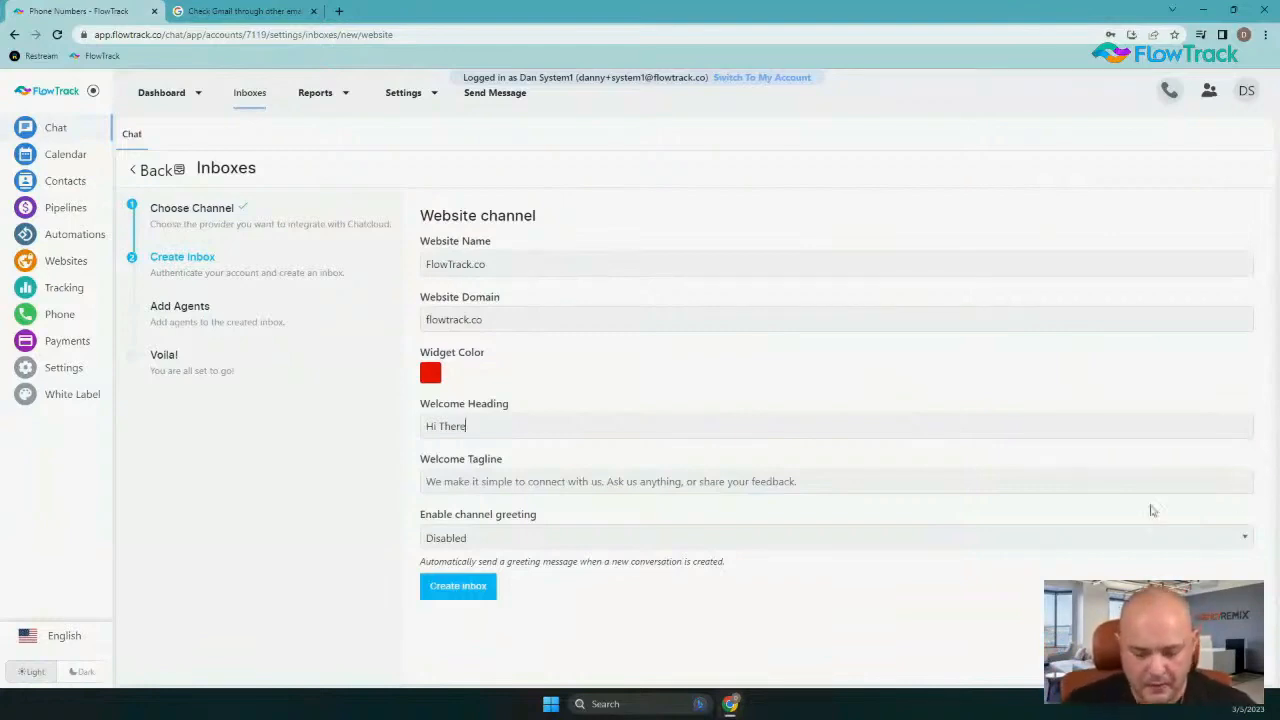
Step: Keep the default welcome tagline and the disabled channel greeting, and create the inbox
click(532, 484)
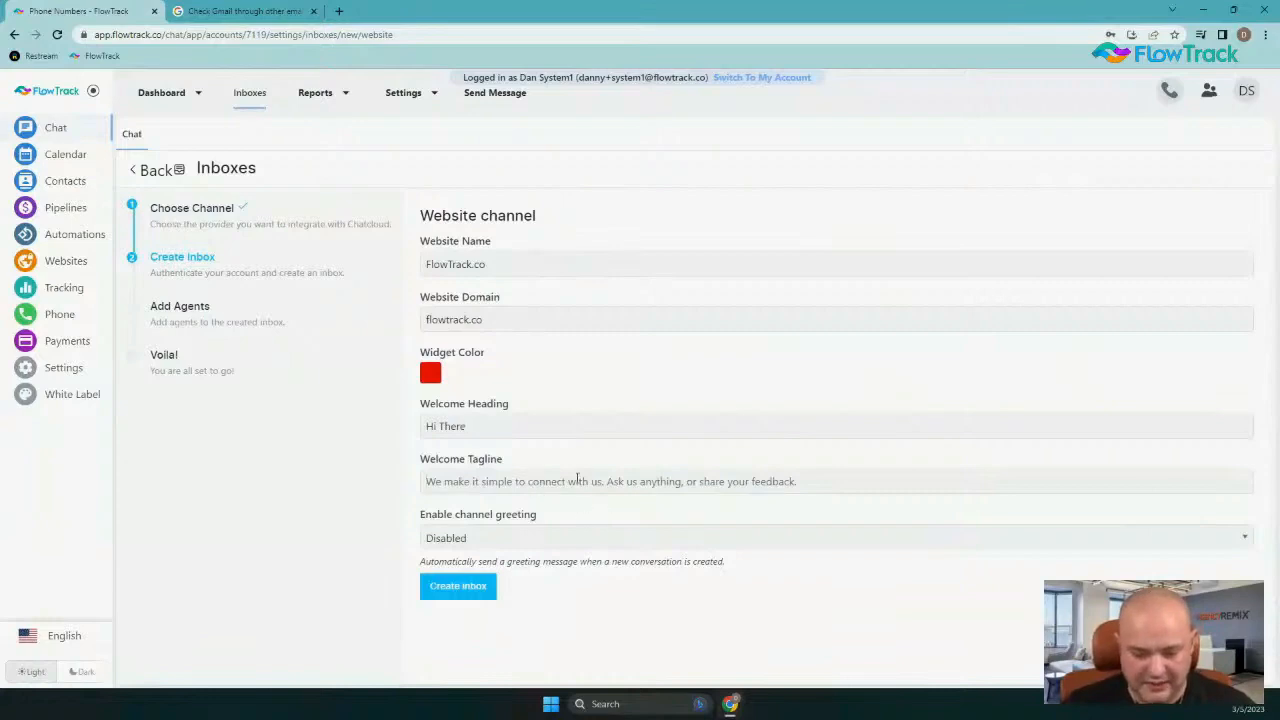
click(526, 540)
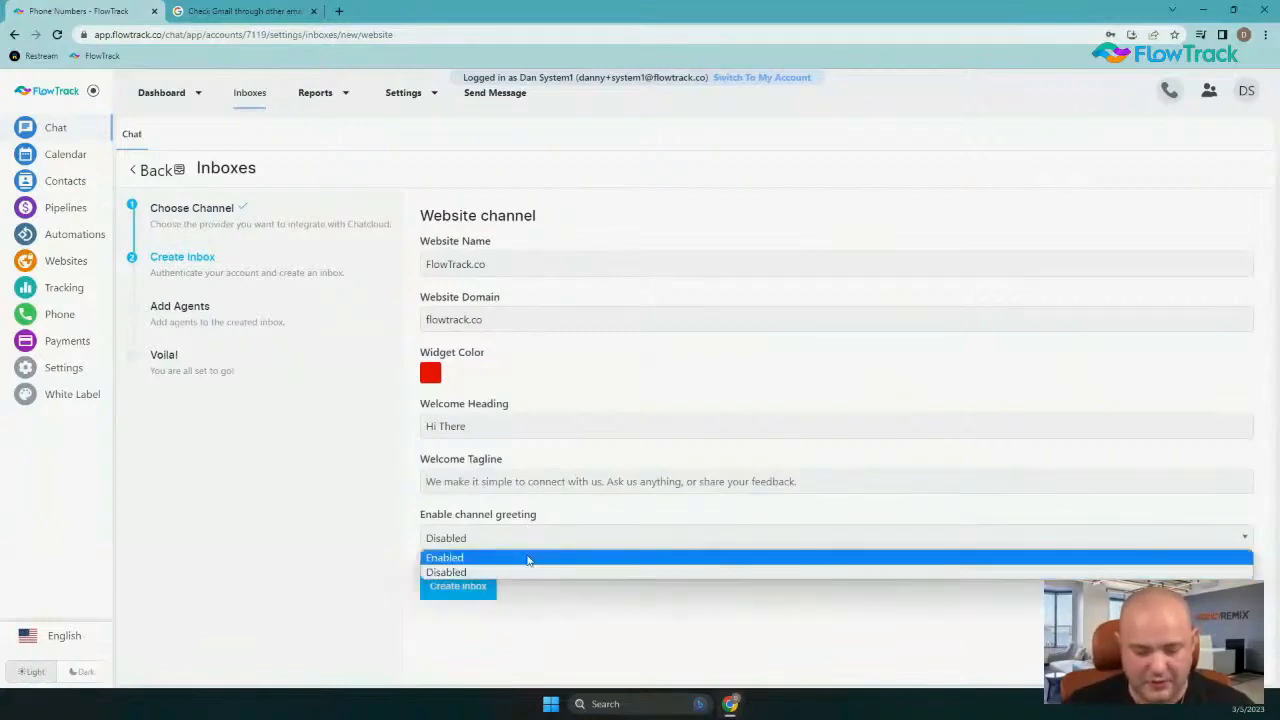
click(533, 534)
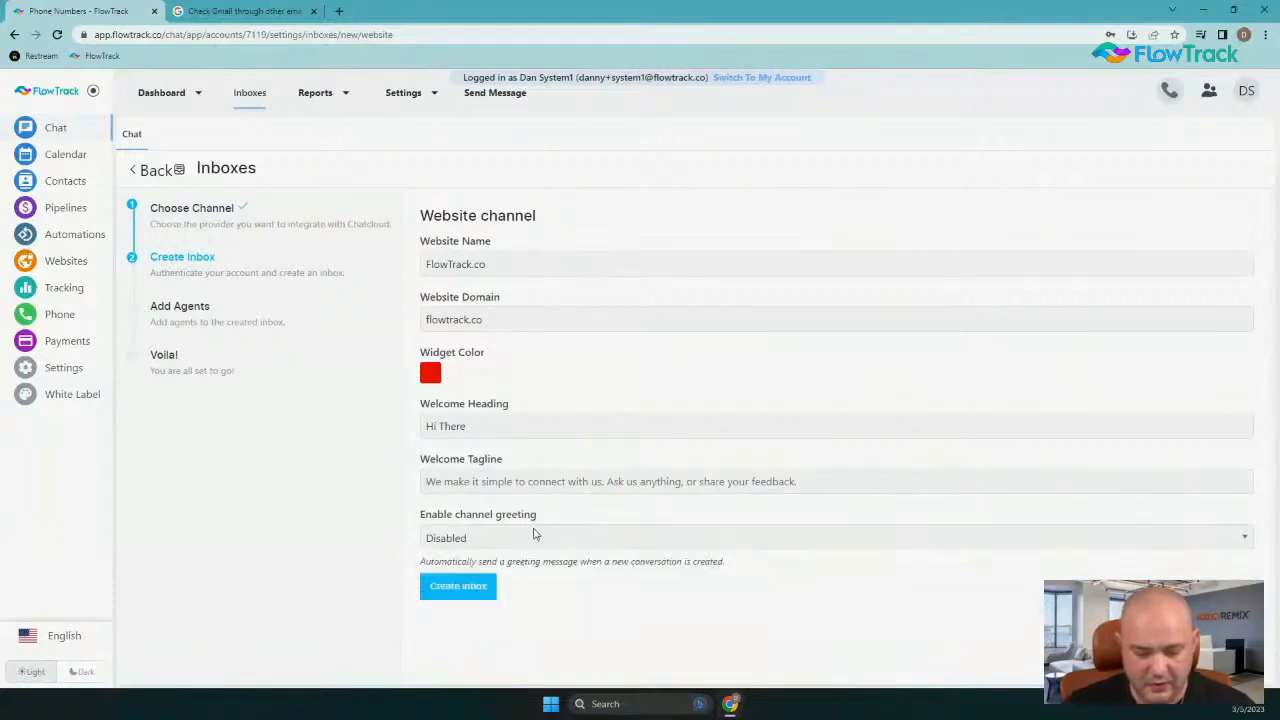
click(458, 587)
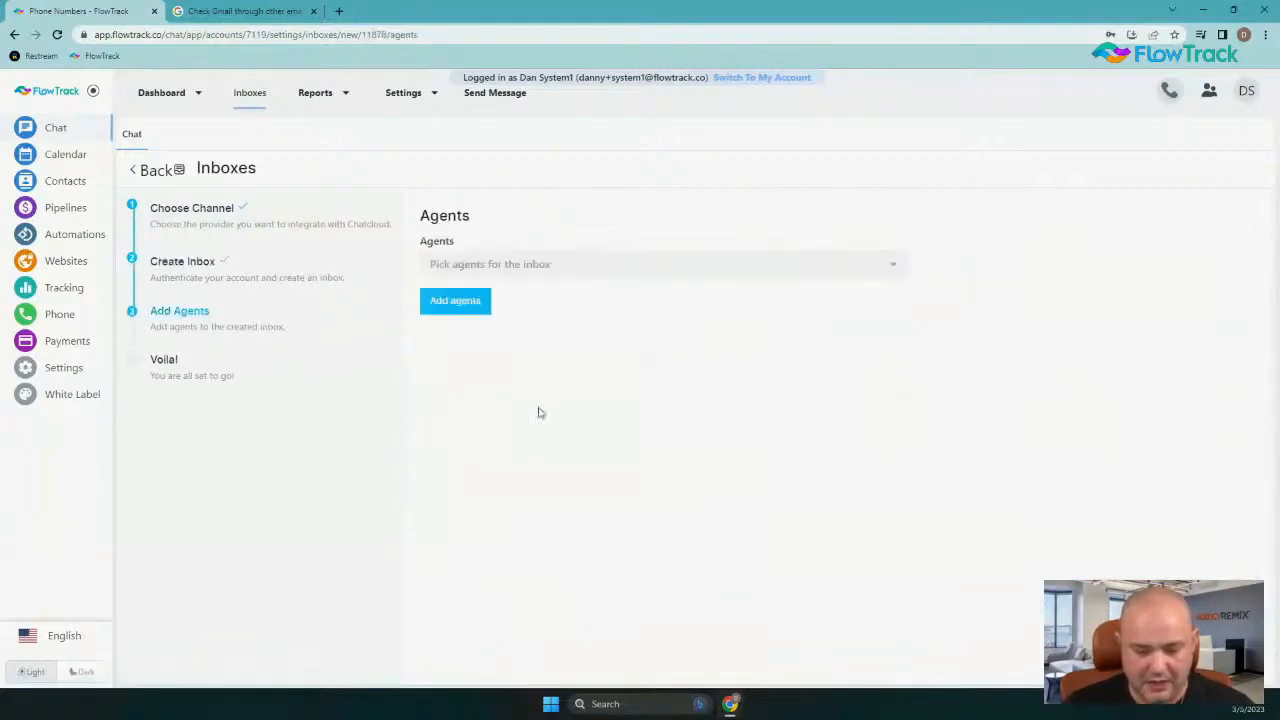
Step: Add the account's own user as agent of the inbox and copy the website chat widget code
click(462, 266)
click(457, 289)
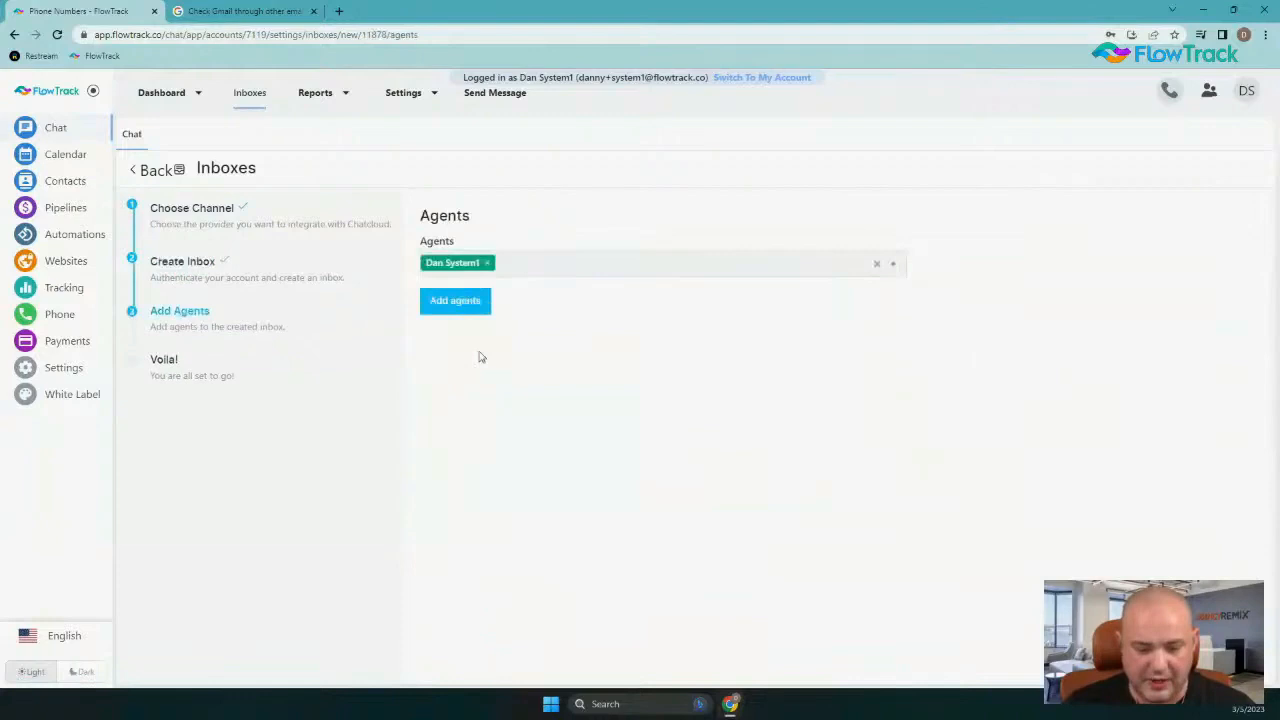
click(456, 303)
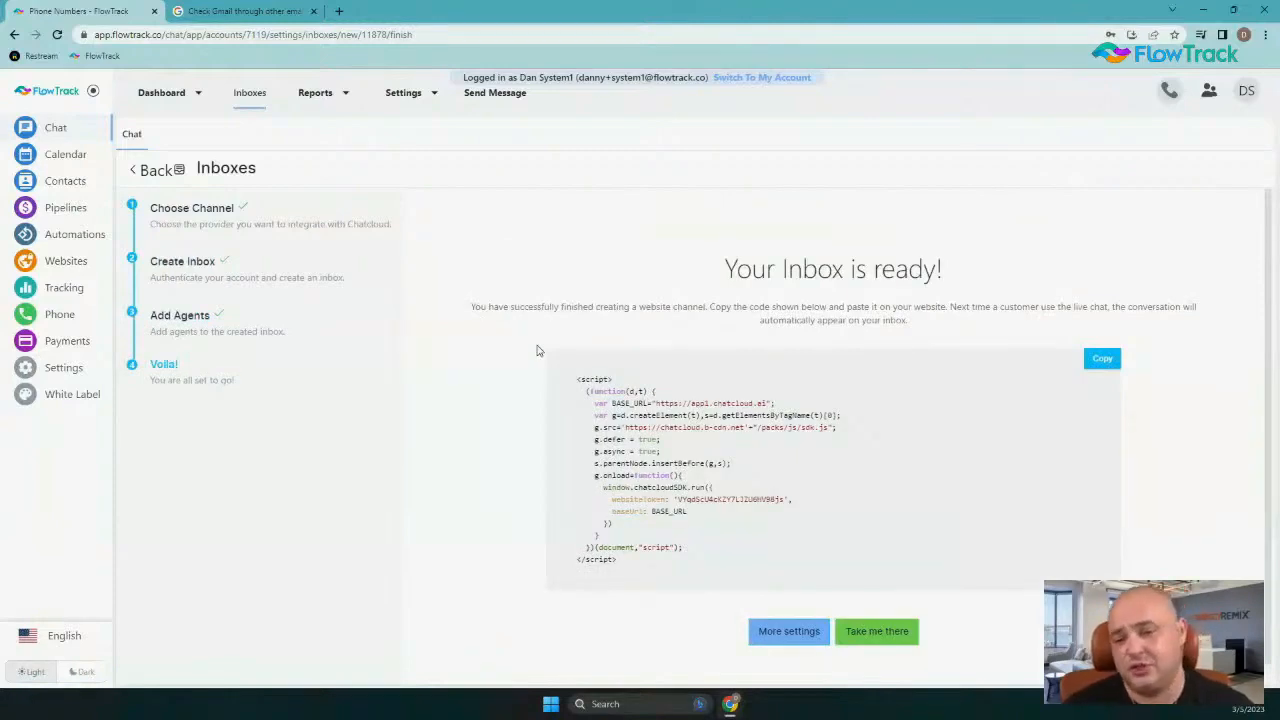
click(1102, 358)
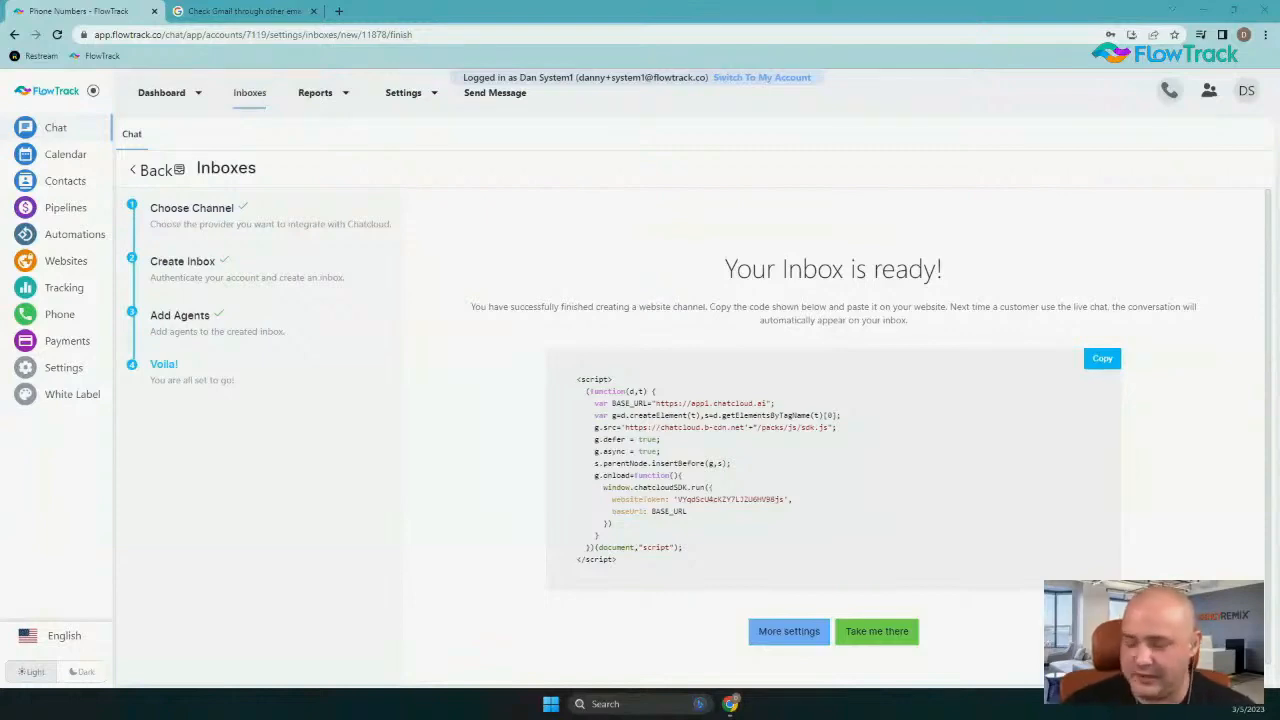
Step: Review the new inbox's additional settings, from the channel avatar down to the widget features, and save them
click(792, 632)
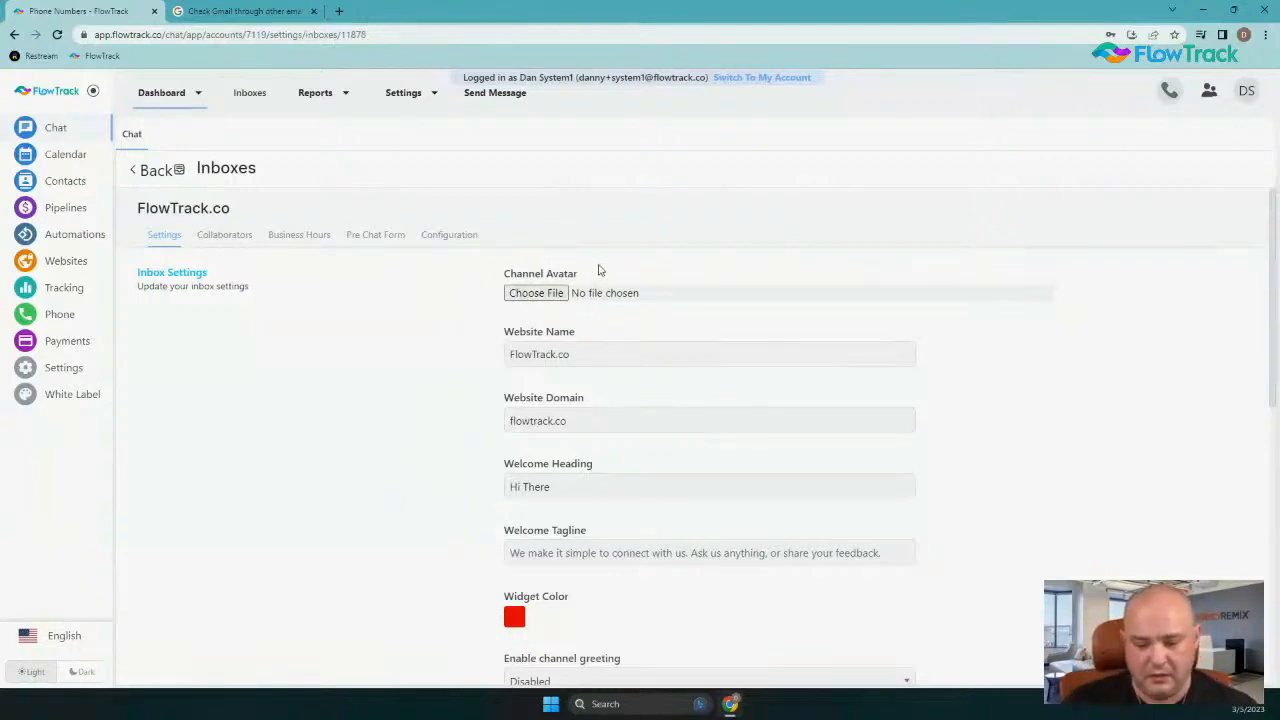
scroll(600, 272, down, 2)
scroll(605, 300, up, 1)
scroll(583, 345, down, 5)
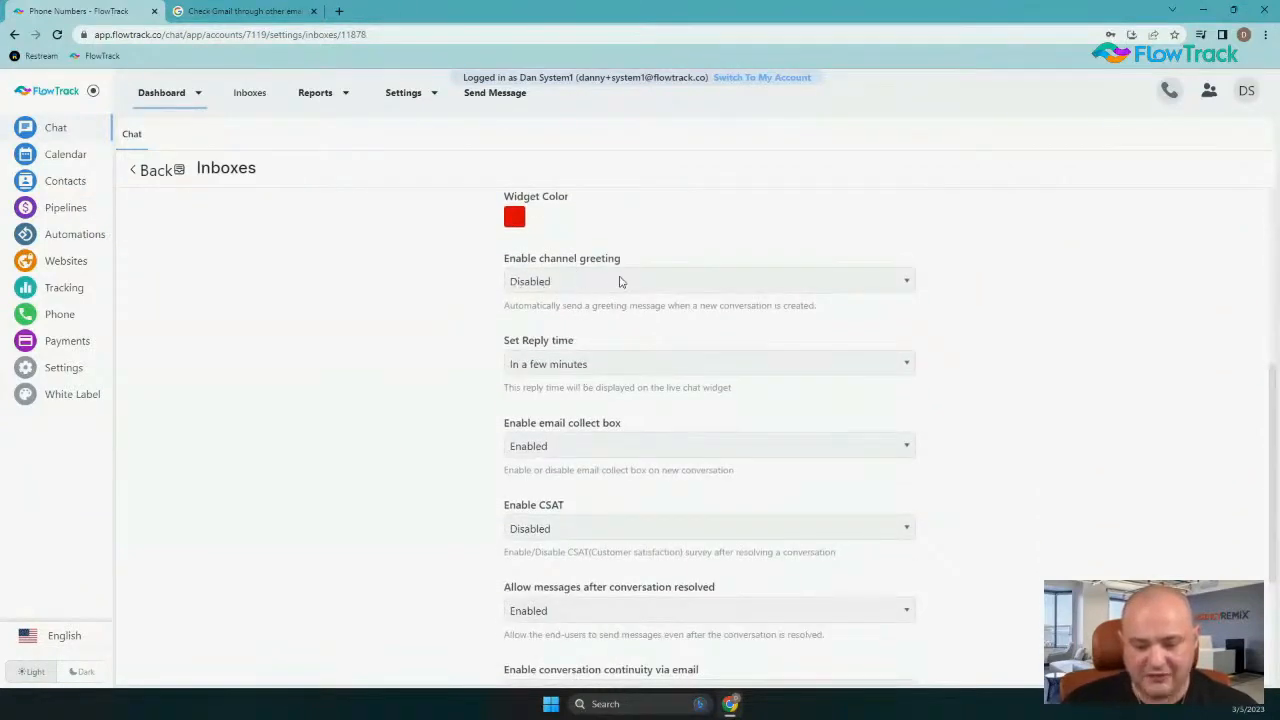
scroll(600, 362, down, 2)
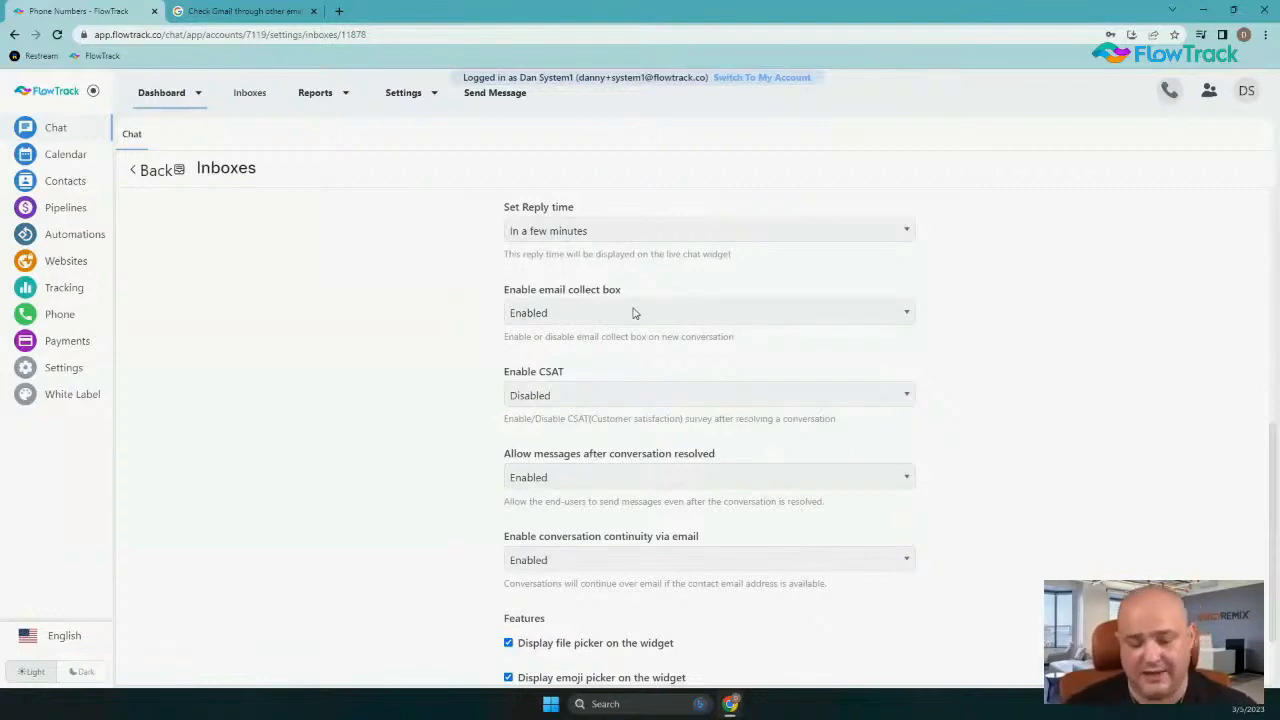
scroll(630, 318, down, 1)
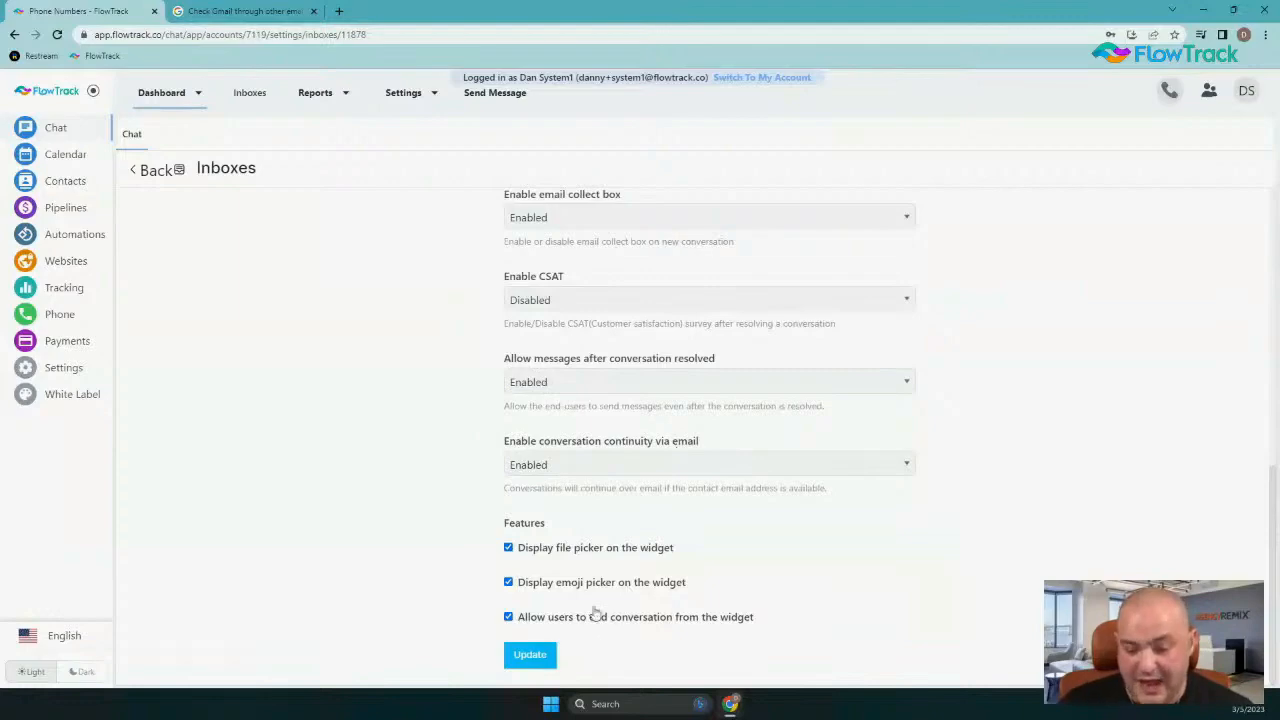
scroll(716, 531, up, 5)
scroll(716, 531, up, 2)
scroll(751, 514, down, 7)
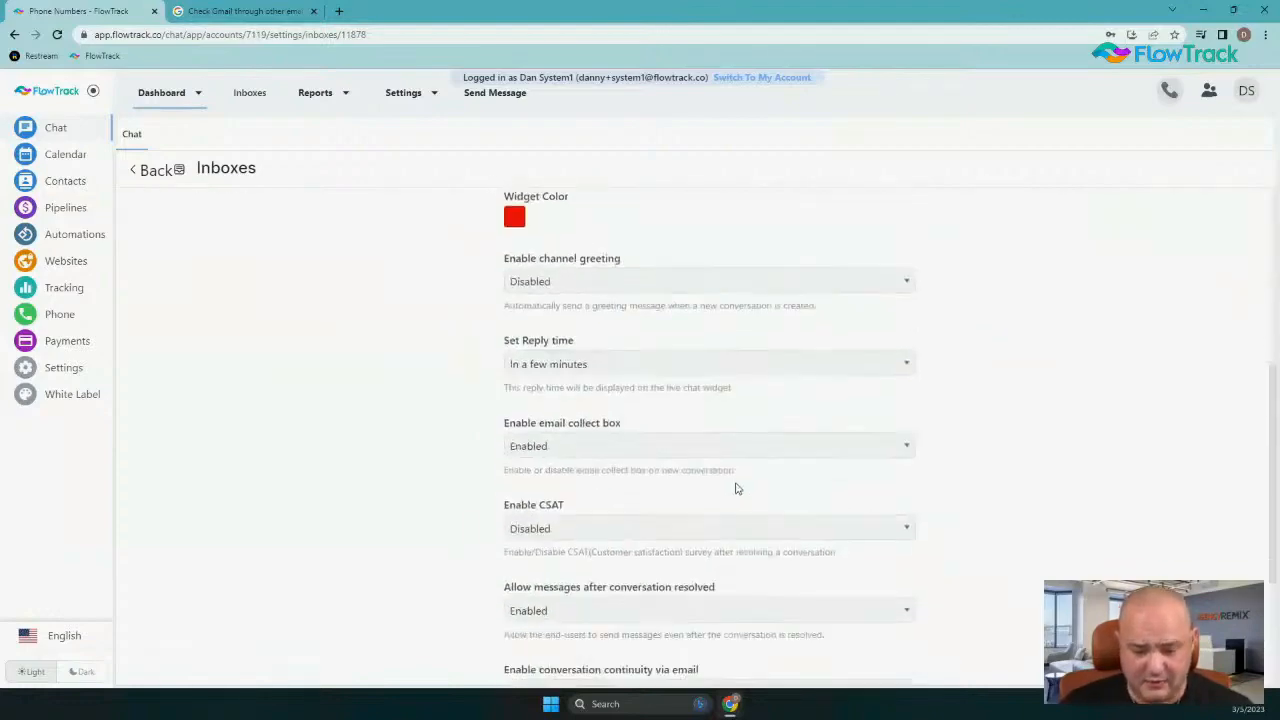
click(526, 658)
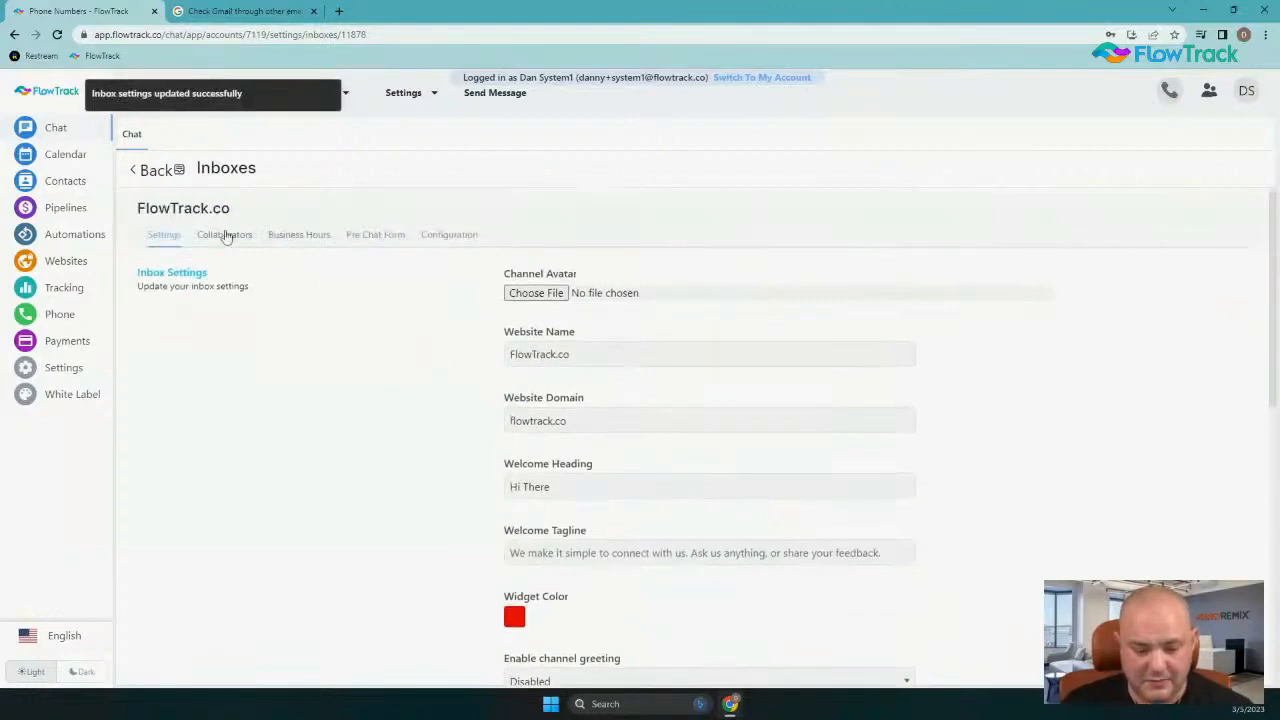
Step: Check the inbox's collaborators, then enable business availability for the inbox and review its weekly hours
click(222, 237)
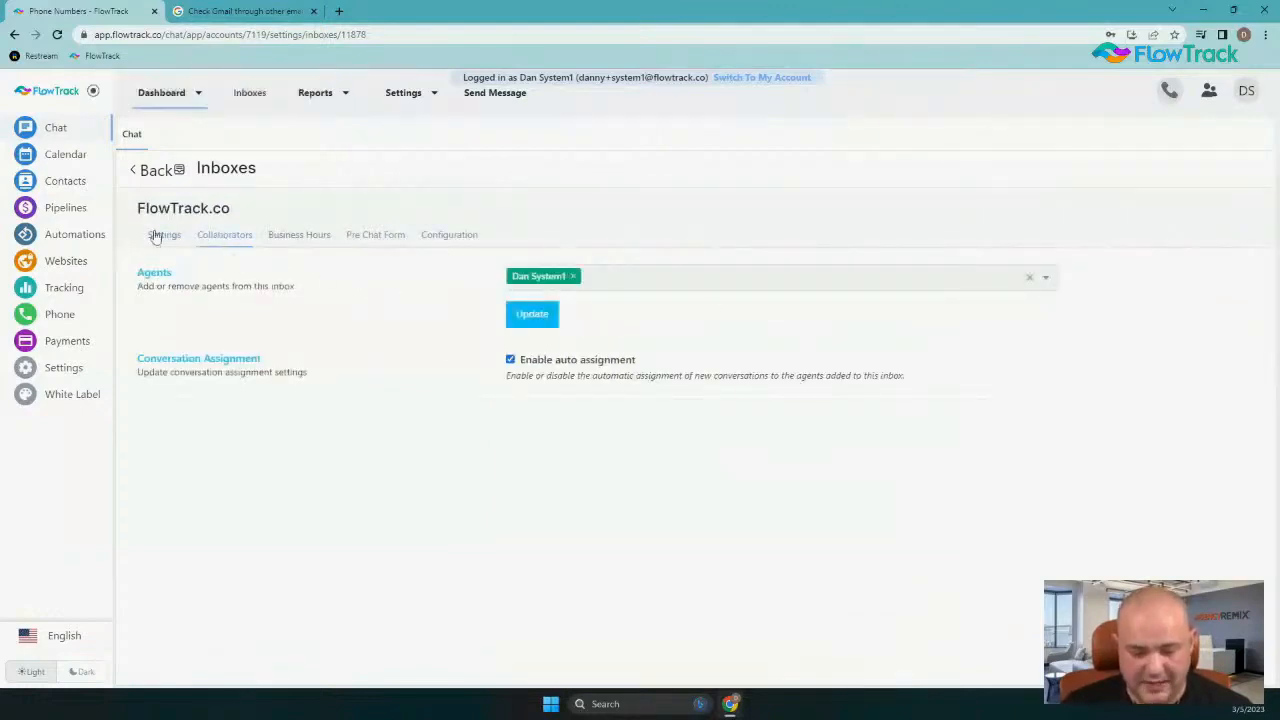
click(297, 236)
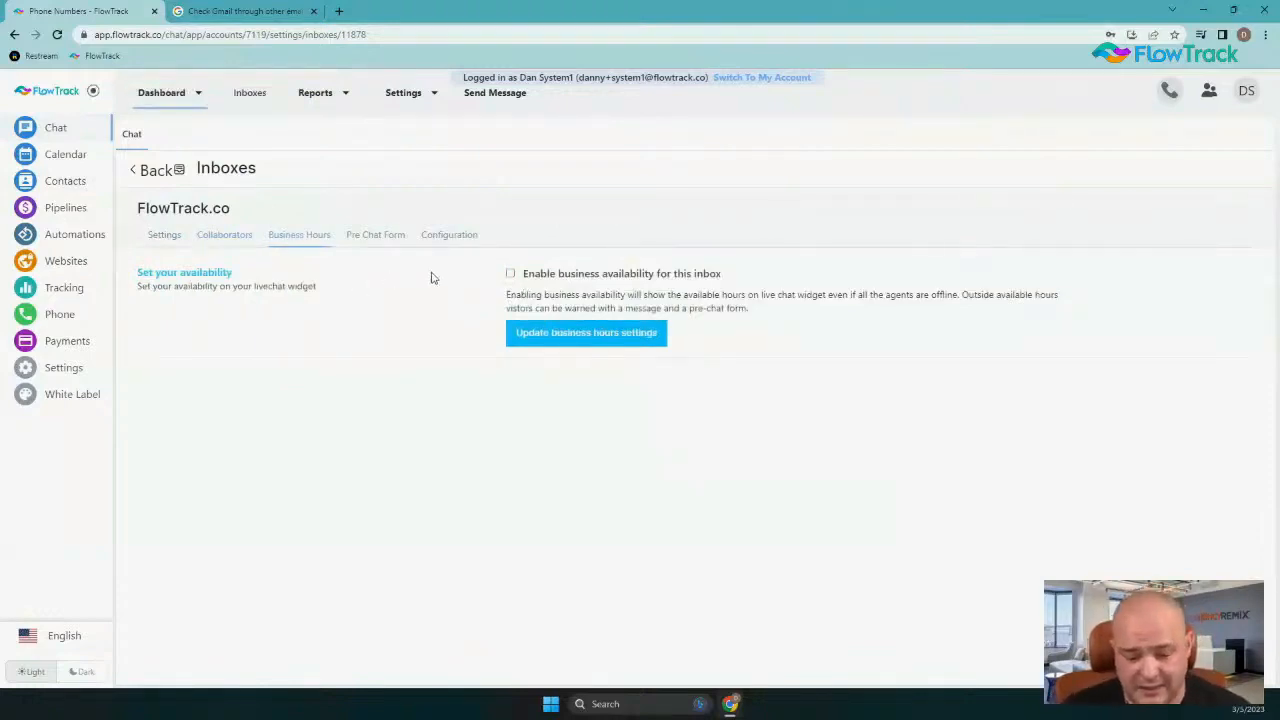
click(509, 274)
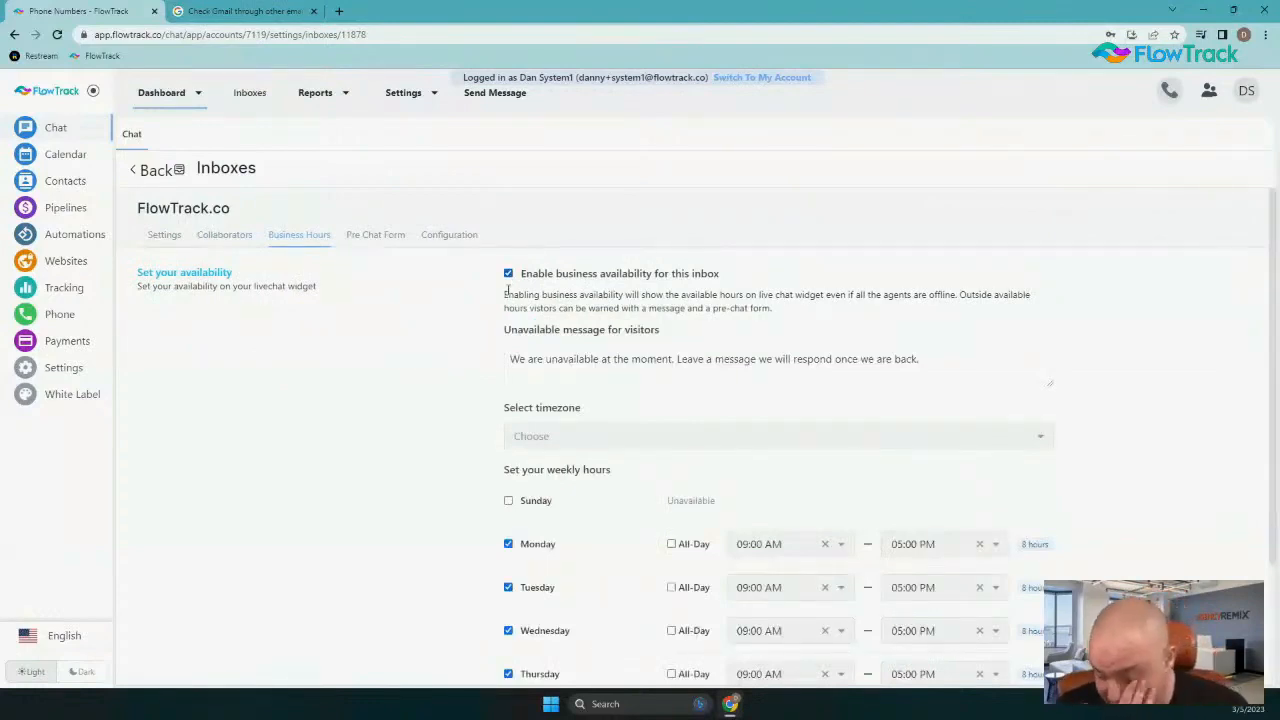
scroll(670, 430, down, 2)
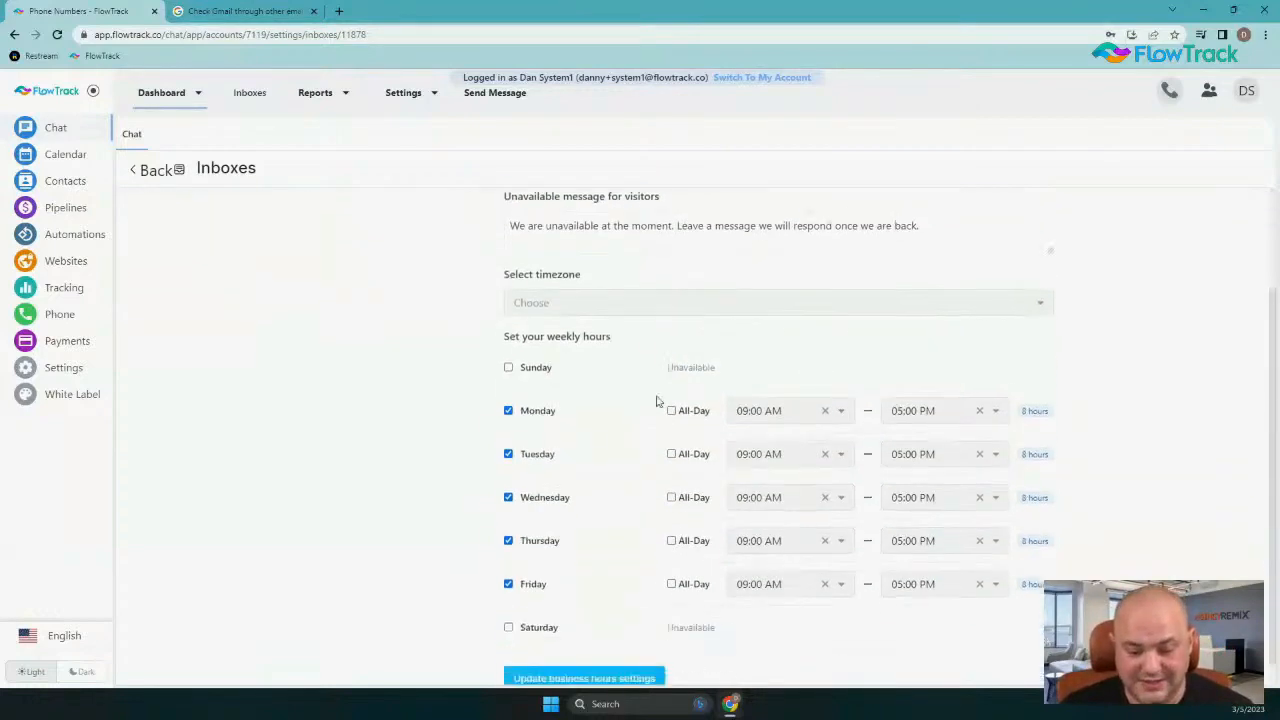
scroll(900, 480, down, 1)
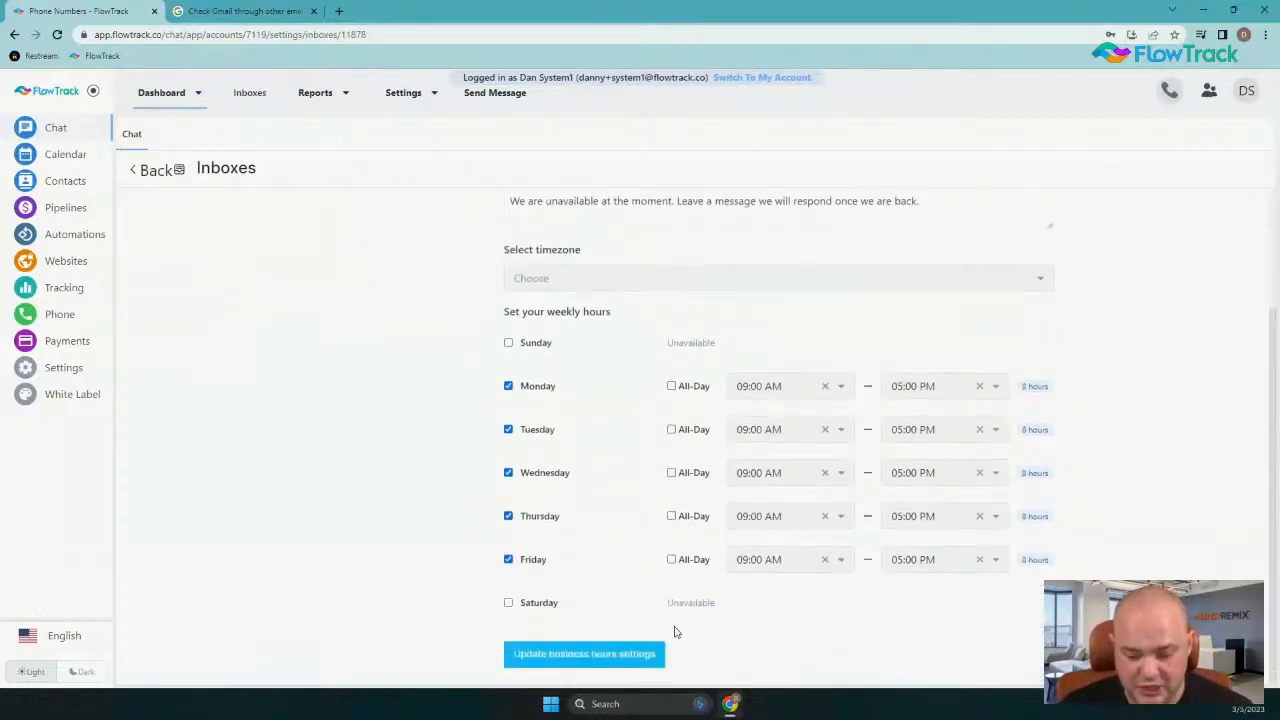
scroll(617, 397, up, 3)
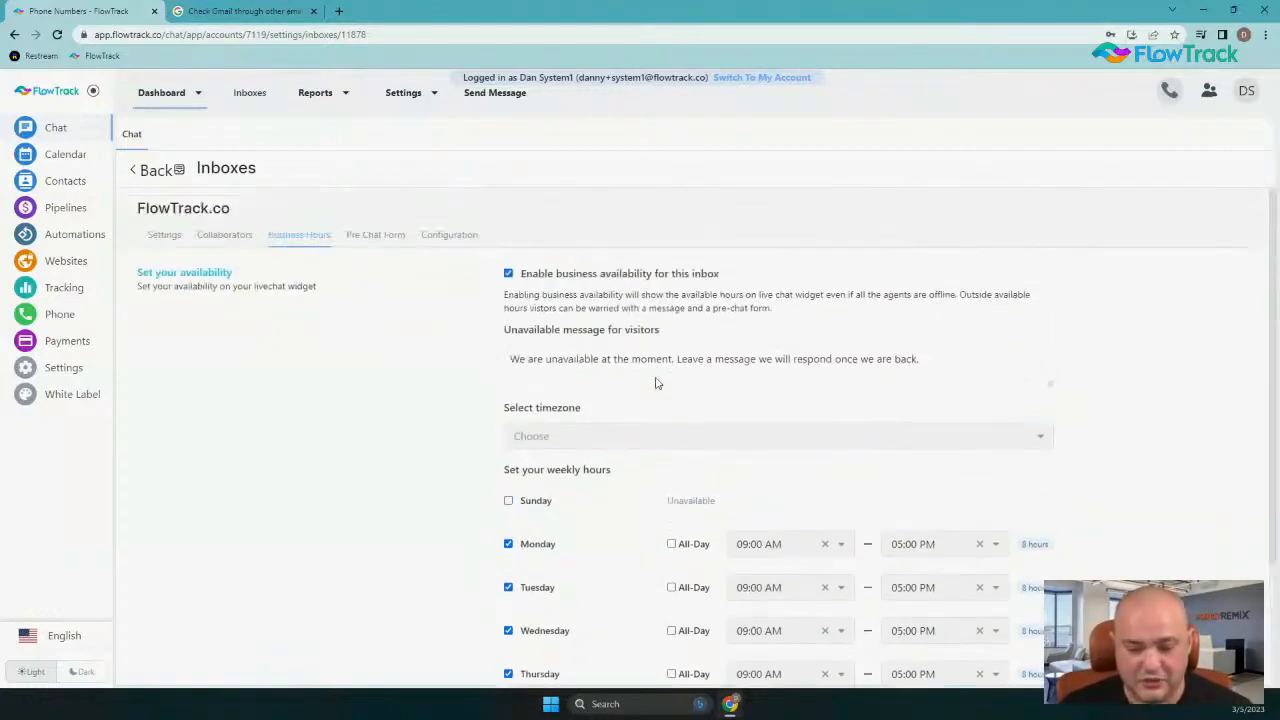
Step: Examine the inbox's pre-chat form settings, including the pre-chat message and the form fields
click(391, 237)
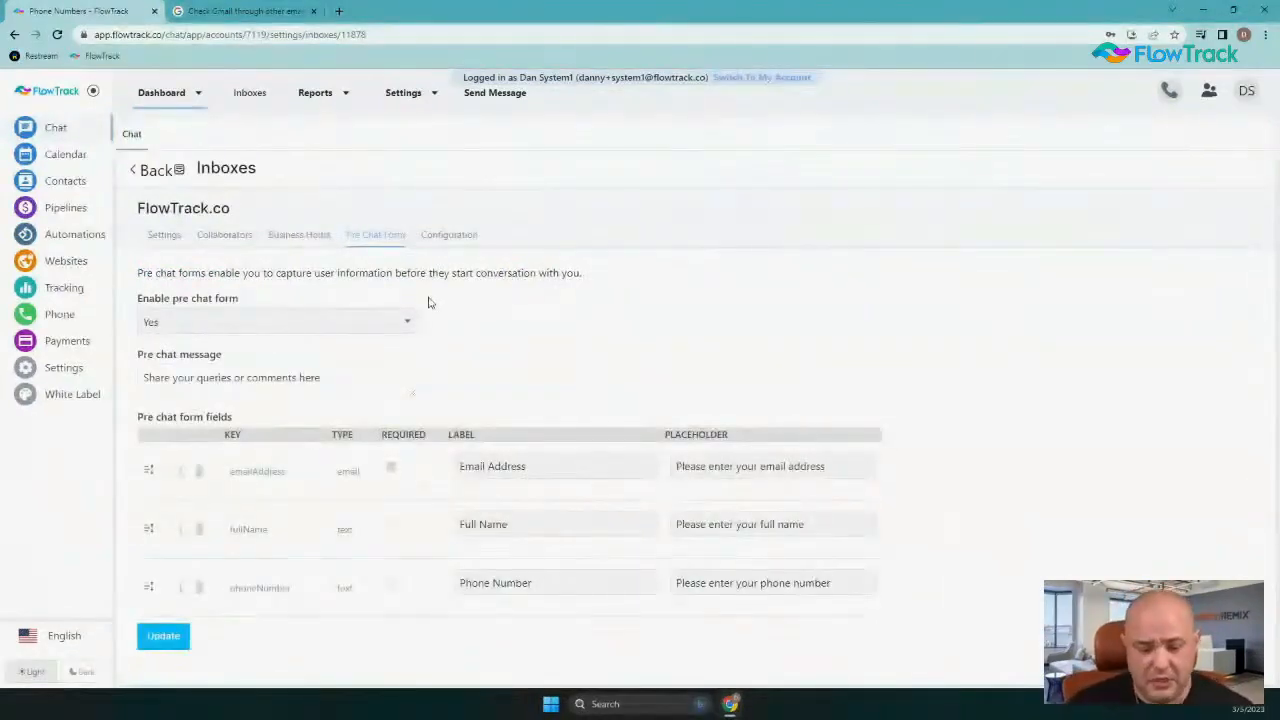
text(.)
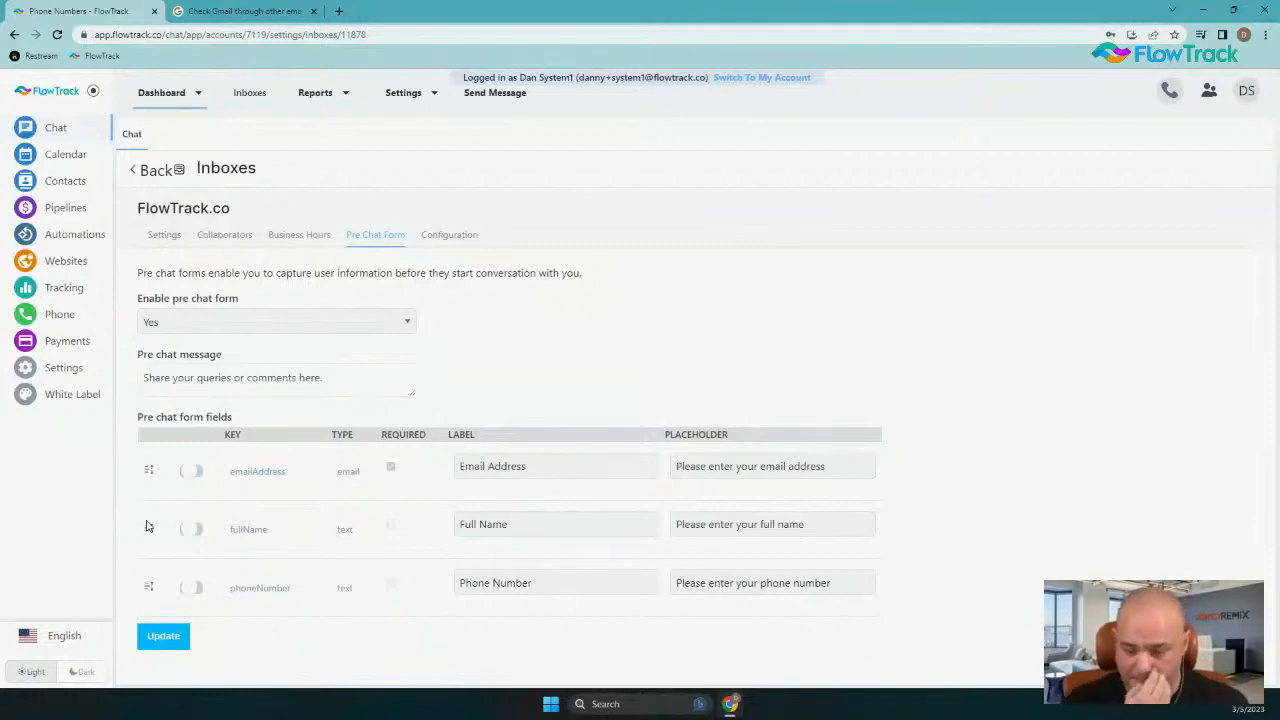
click(321, 377)
key(BackSpace)
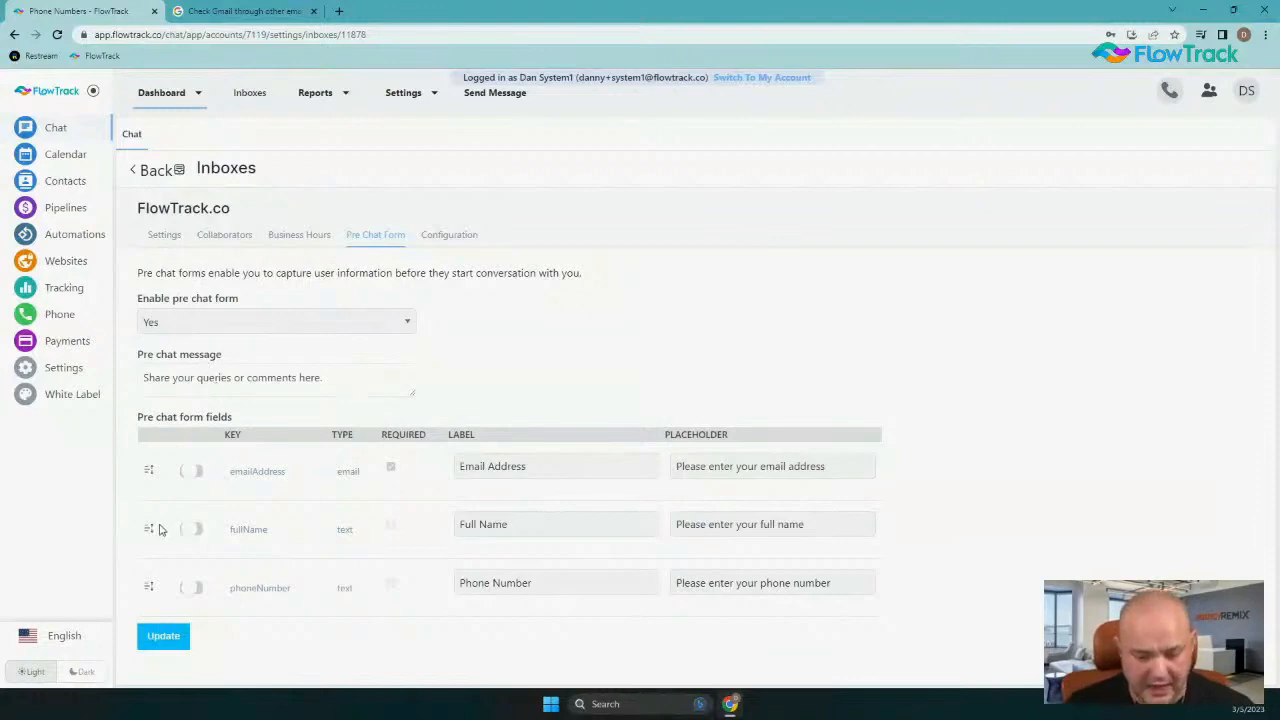
Step: Reorder the pre-chat form fields to put full name first and phone number second, and enable both fields
drag(148, 528, 152, 474)
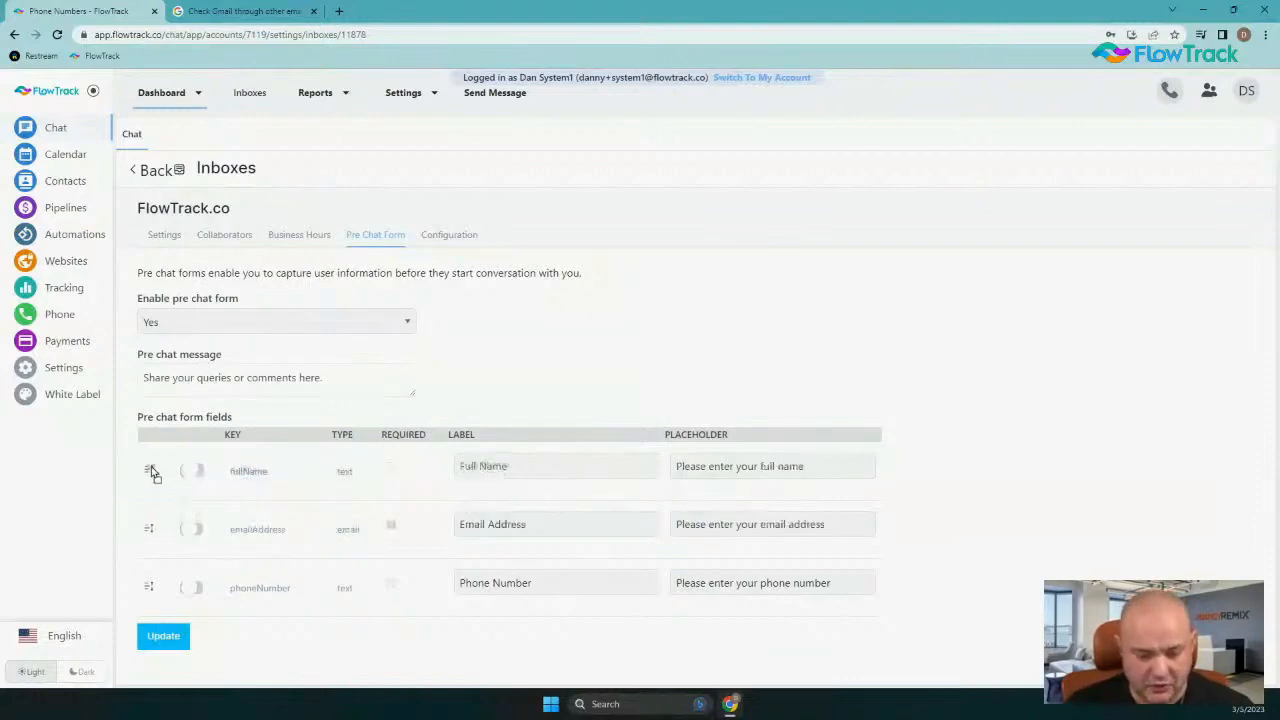
click(191, 471)
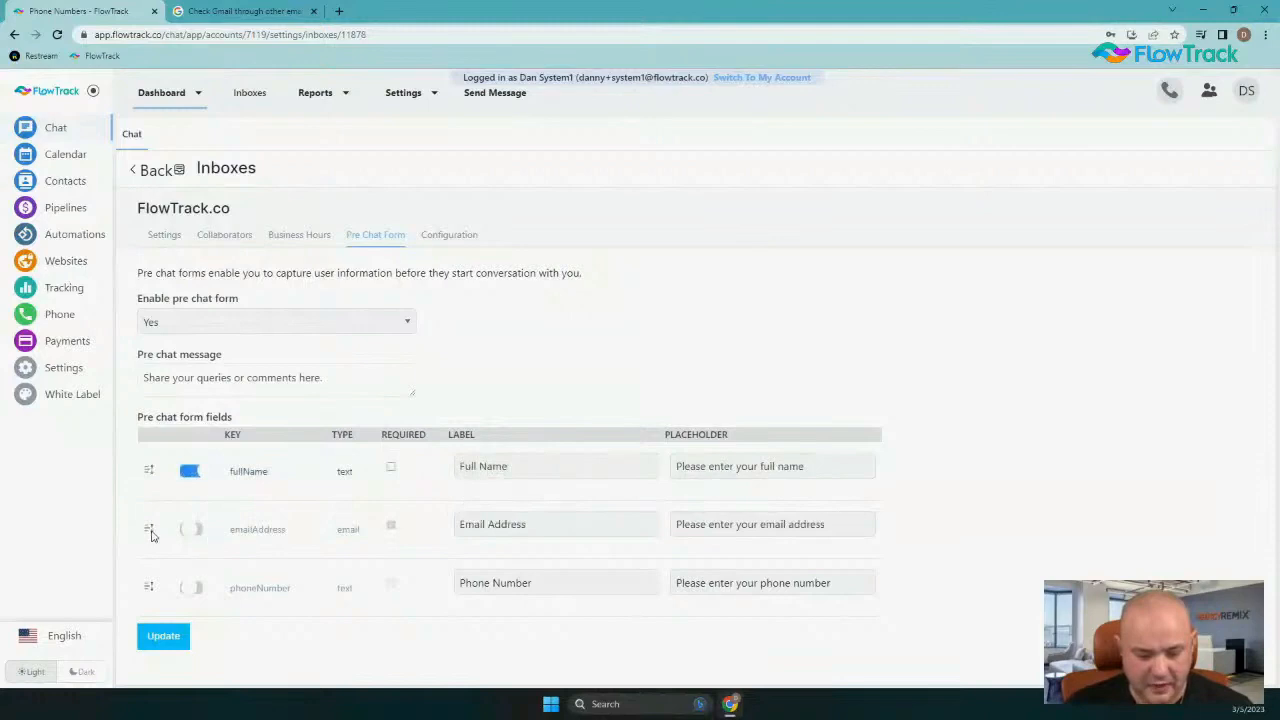
drag(149, 584, 151, 523)
click(191, 529)
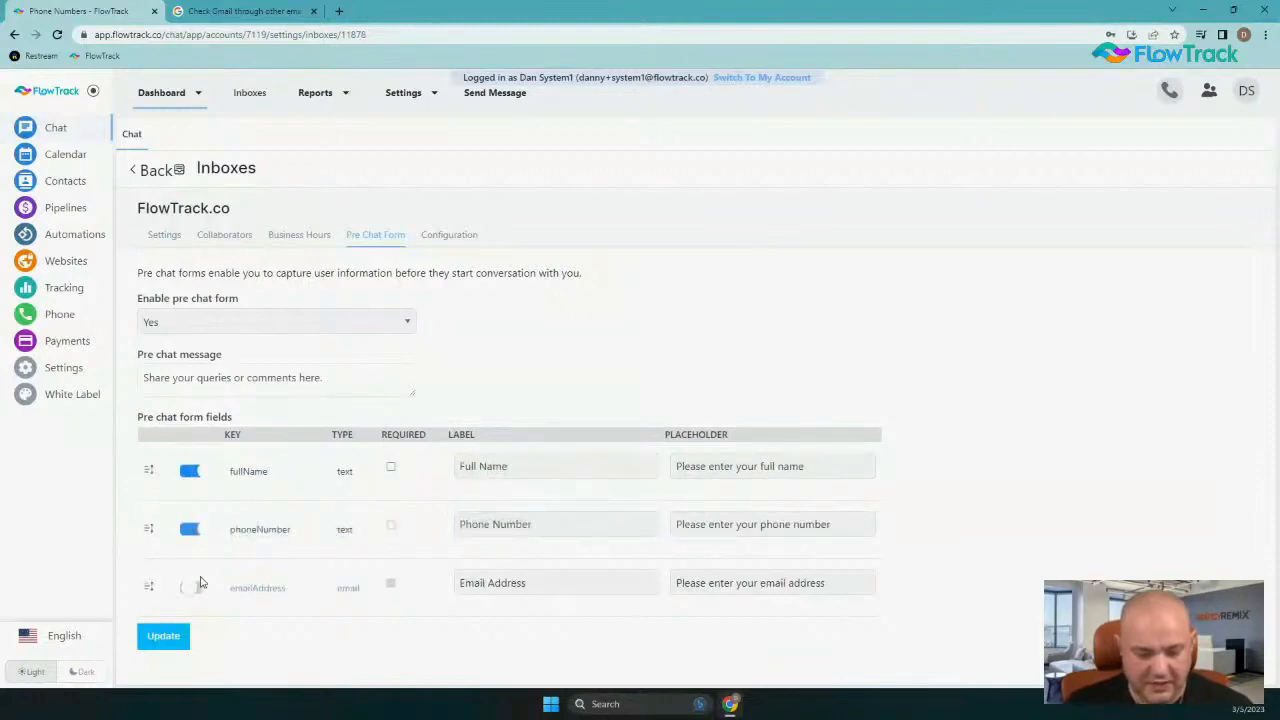
Step: Enable the email address field as a required pre-chat field and save the pre-chat form settings
click(191, 587)
click(390, 583)
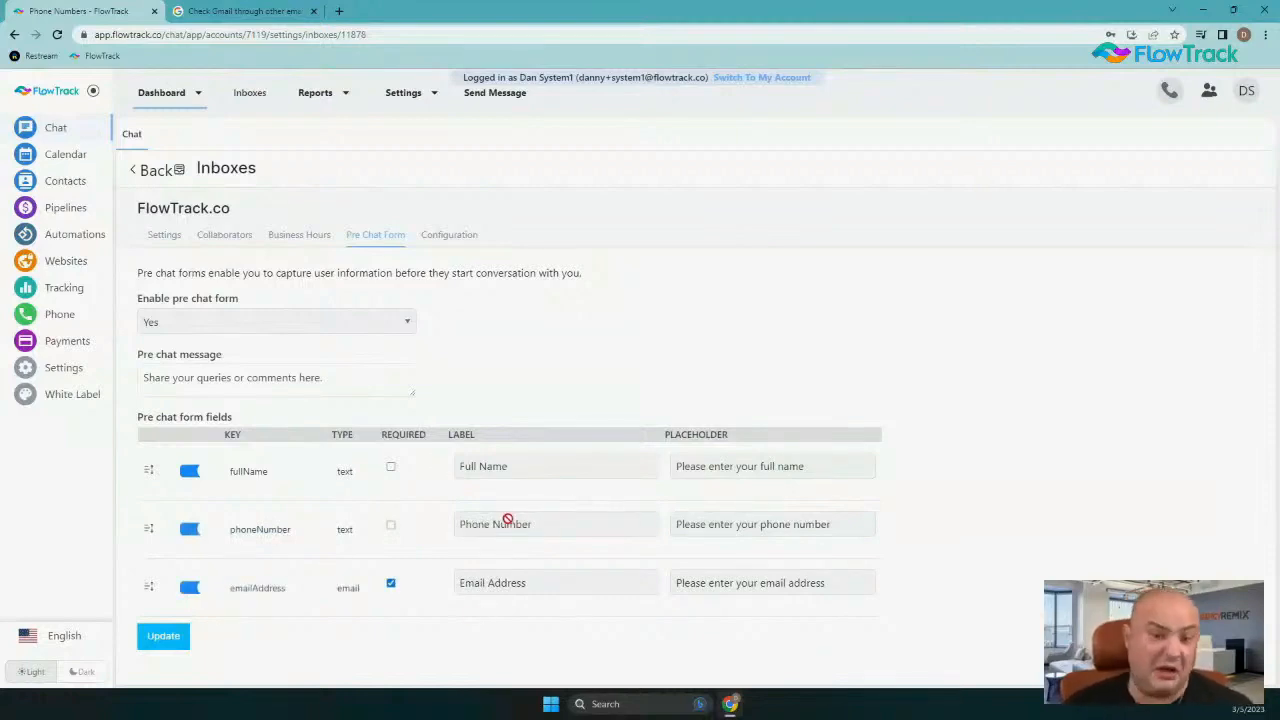
click(167, 636)
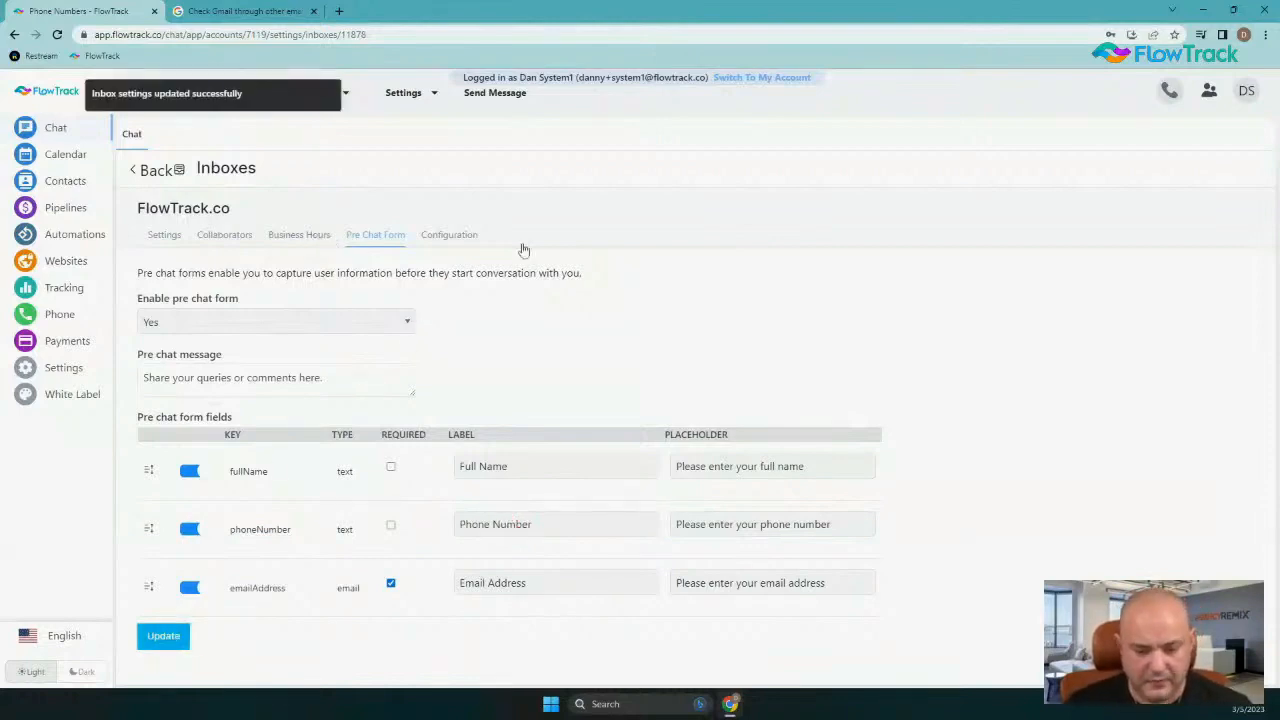
Step: Open the inbox's configuration with the messenger script and user identity validation options
click(440, 237)
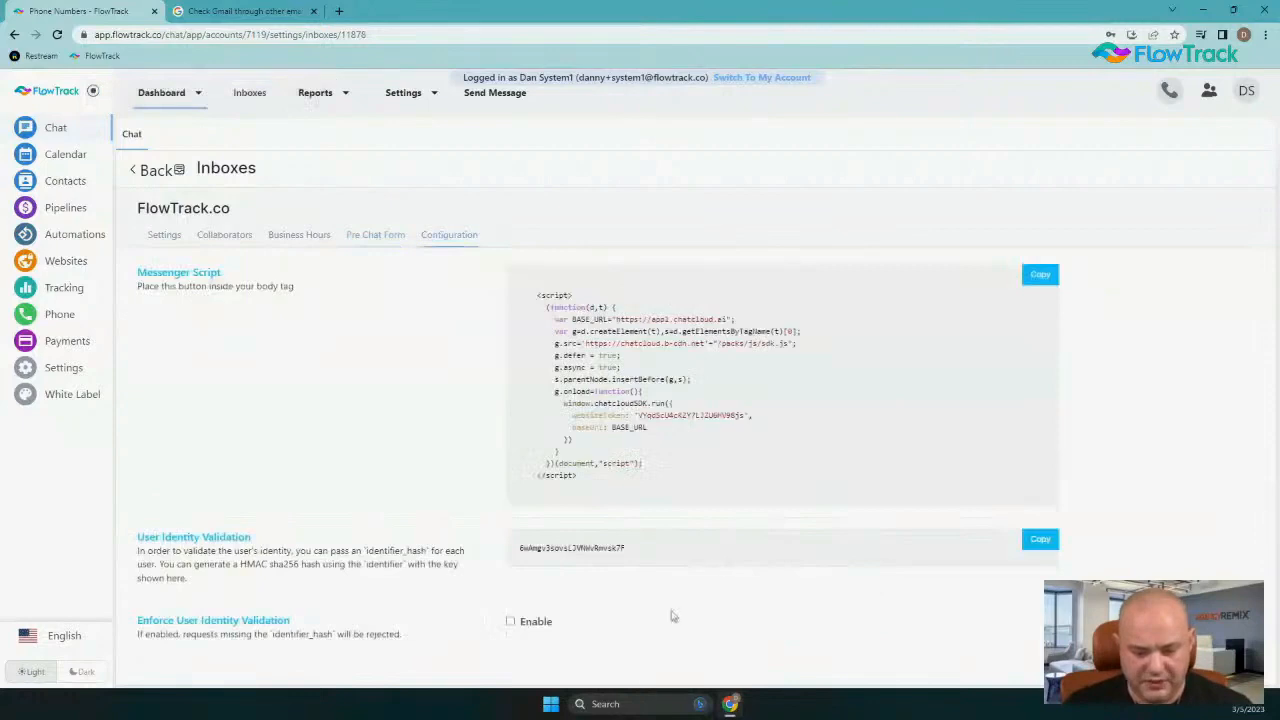